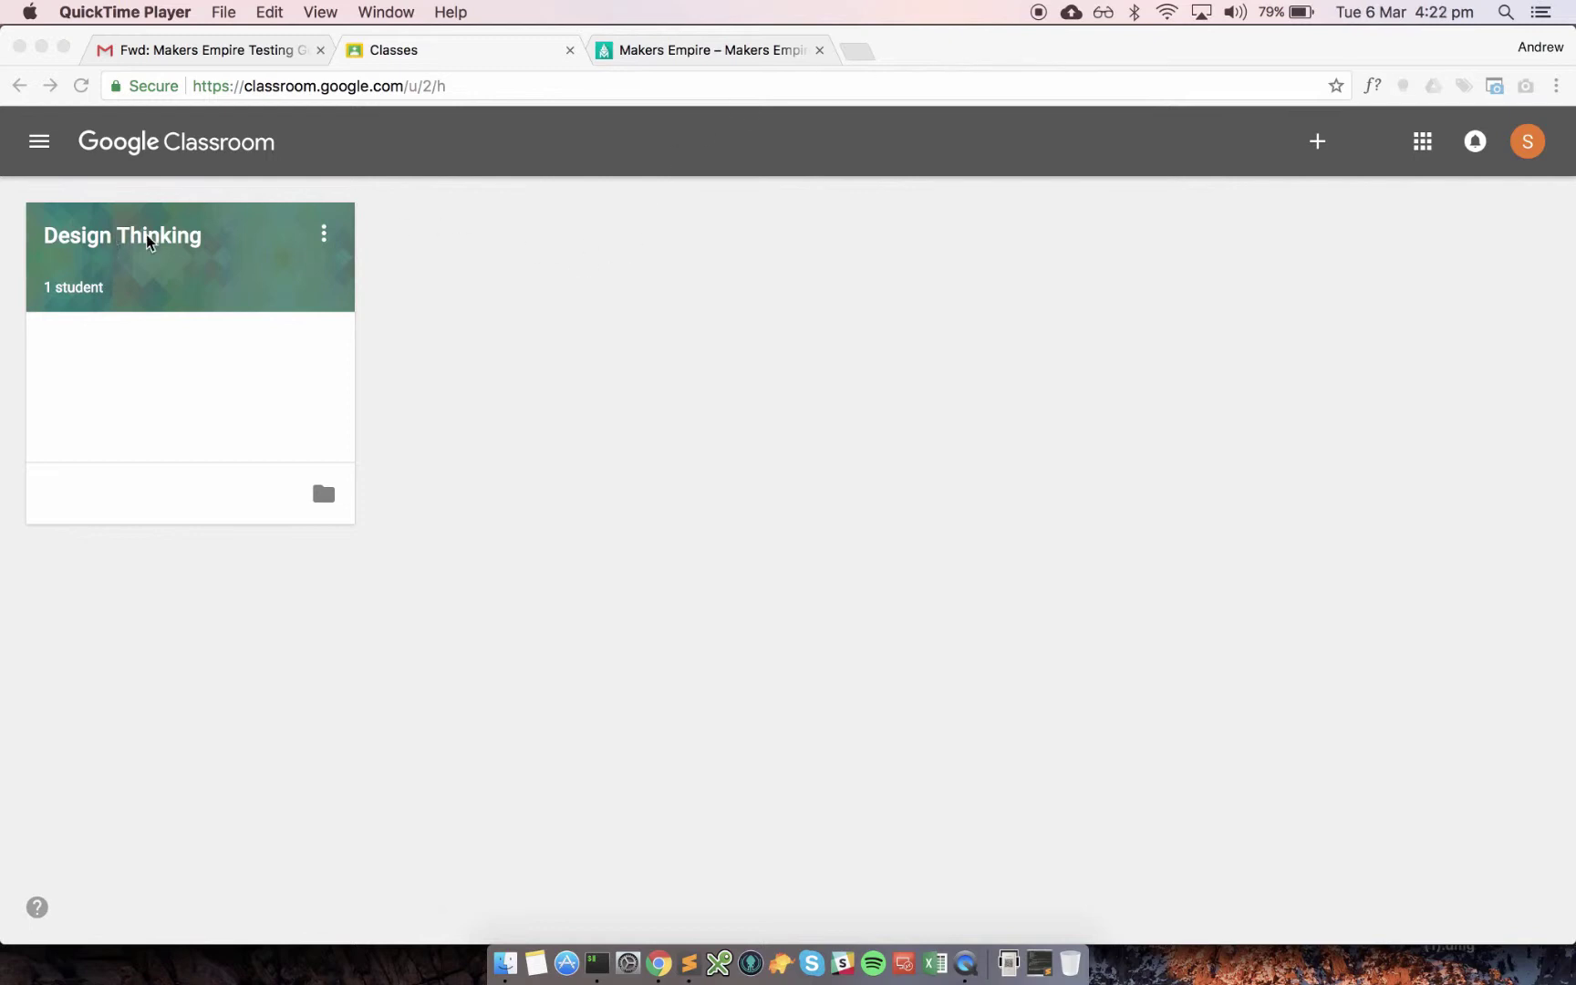
Step: Open the Design Thinking class in Google Classroom and view its list of students
left_click(573, 280)
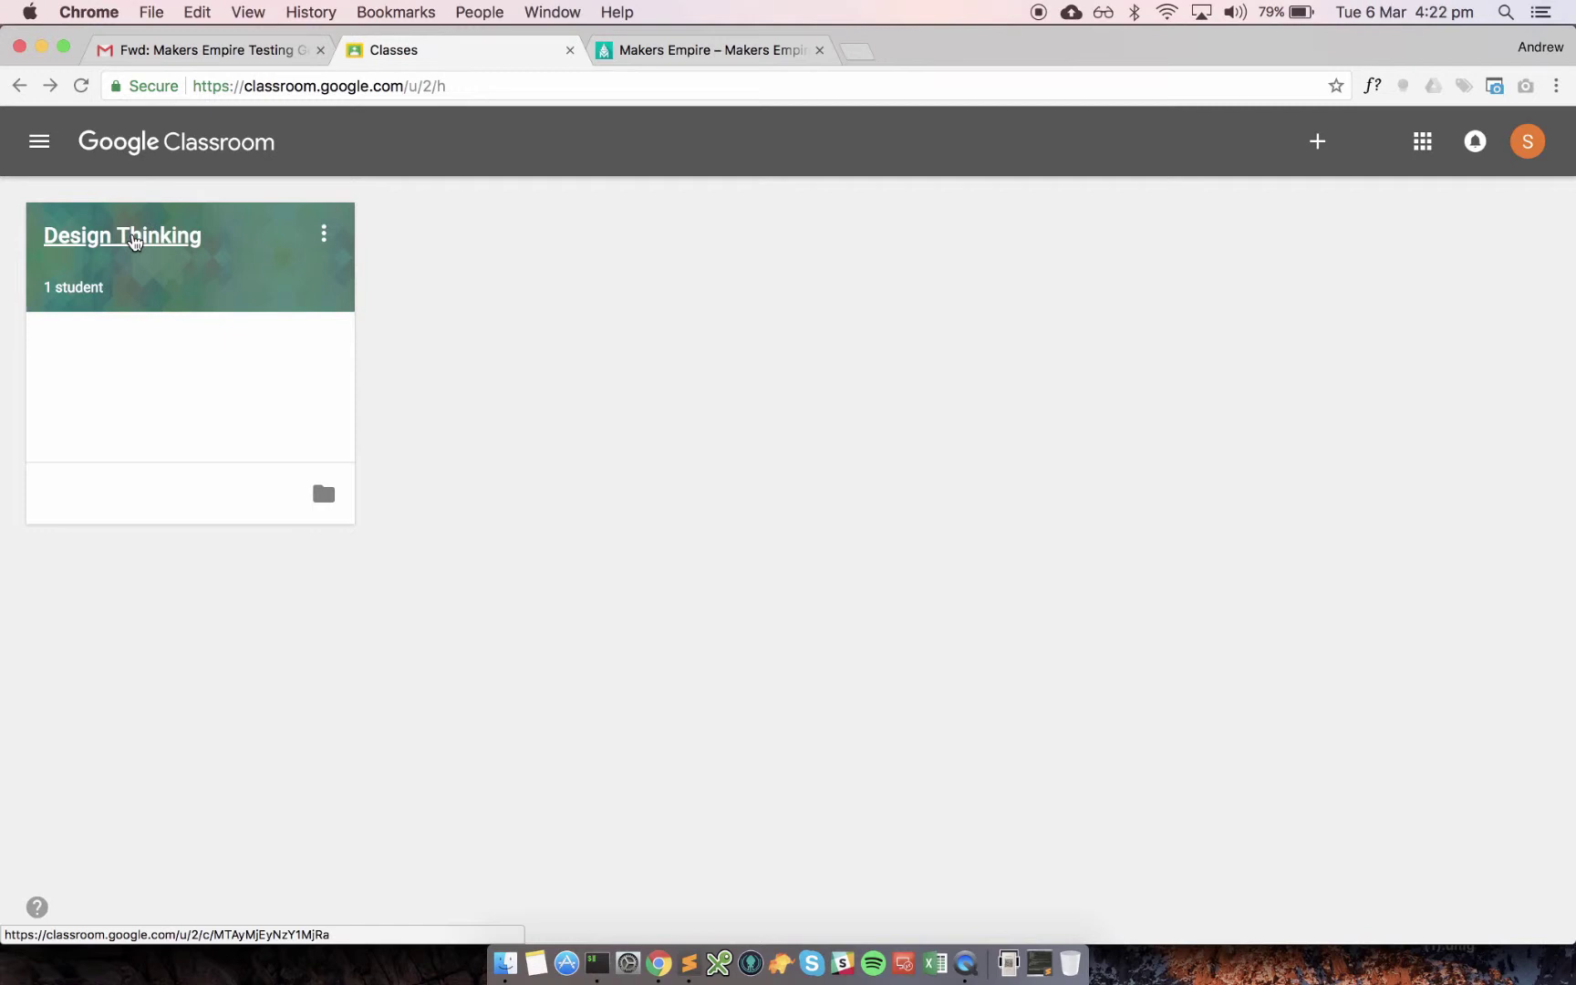
left_click(144, 239)
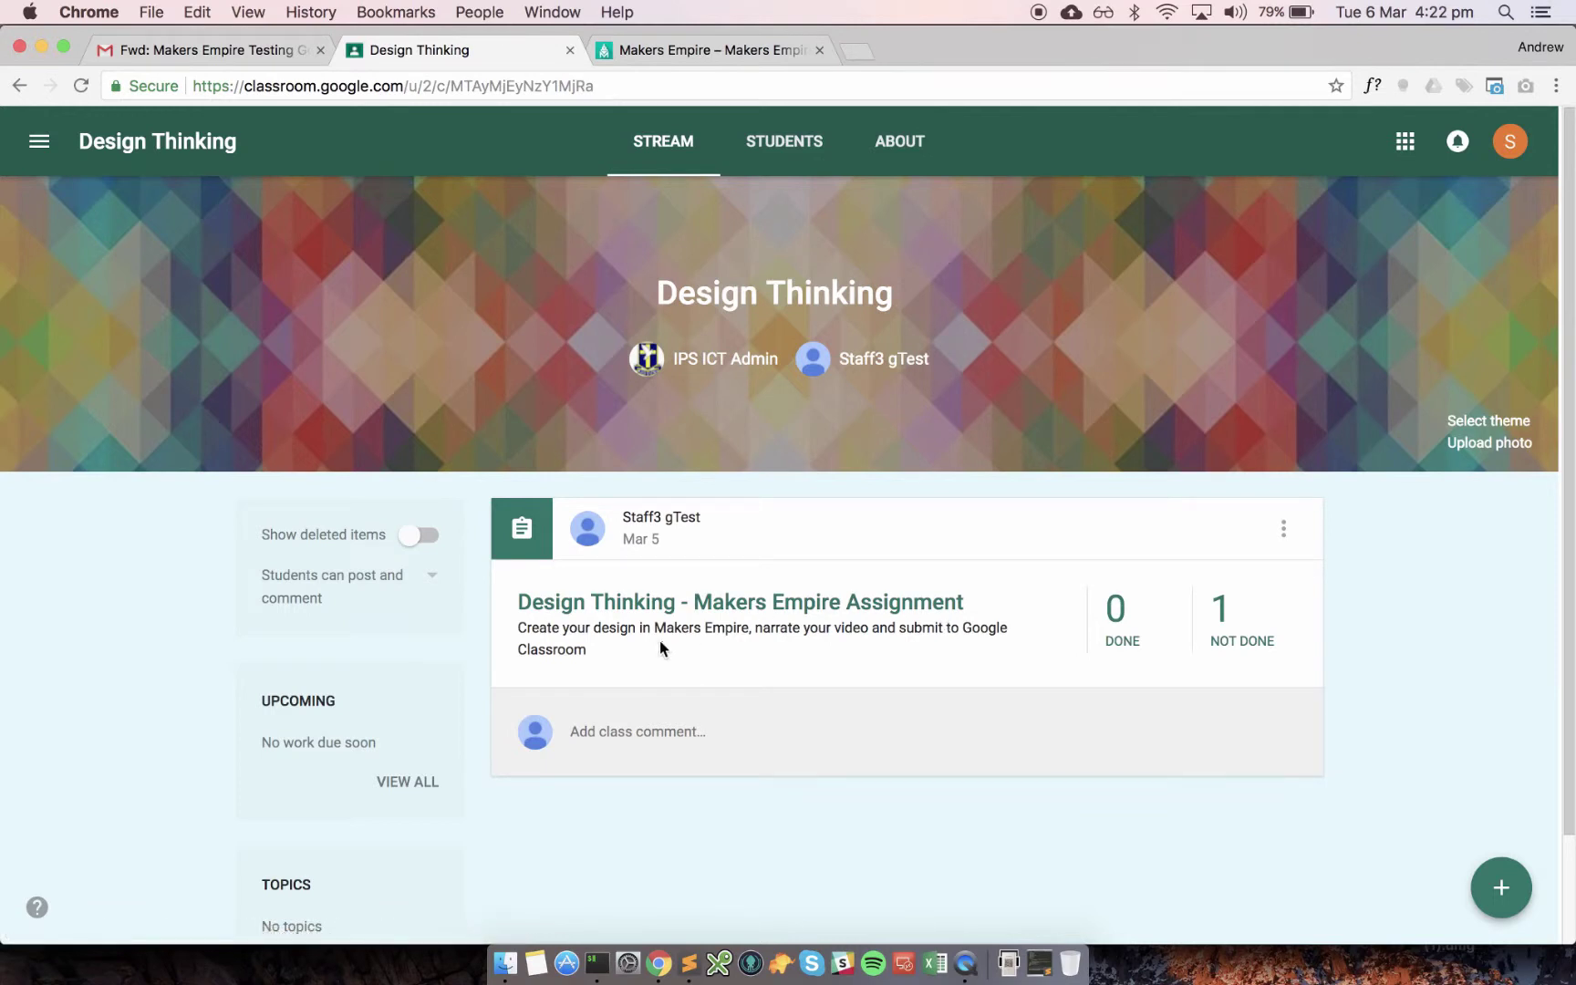
left_click(790, 142)
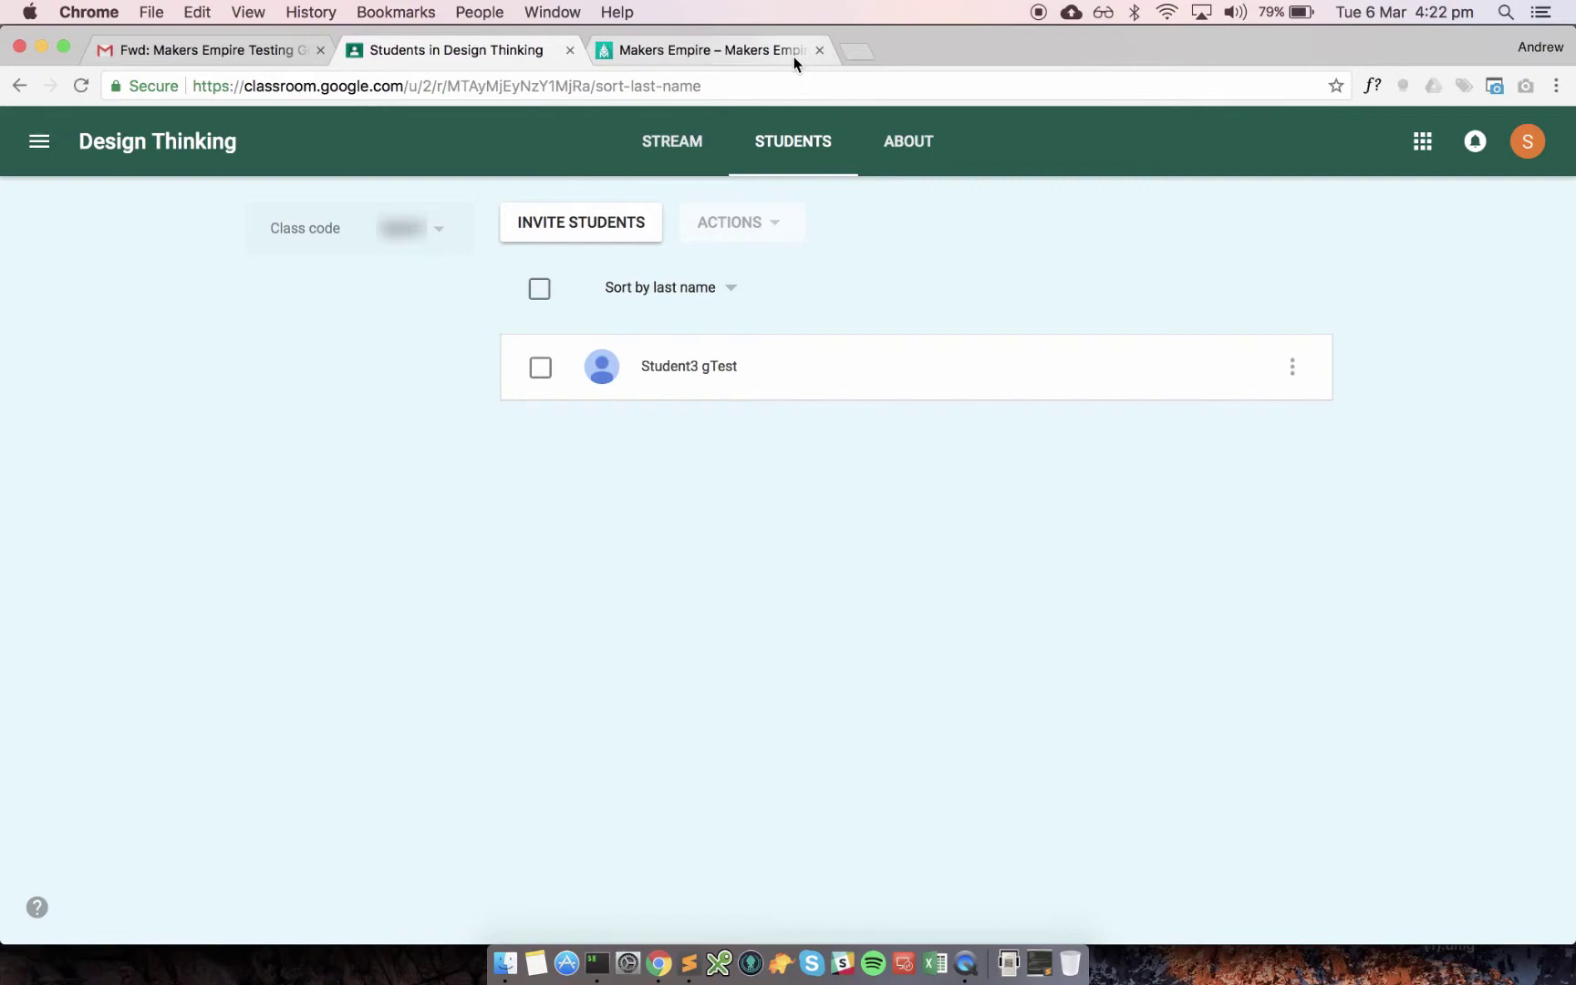
Step: Switch to the Makers Empire website and sign in to the Teacher's Dashboard with the staff Google Classroom account, allowing the requested access
key("super+grave")
mouse_move(884, 177)
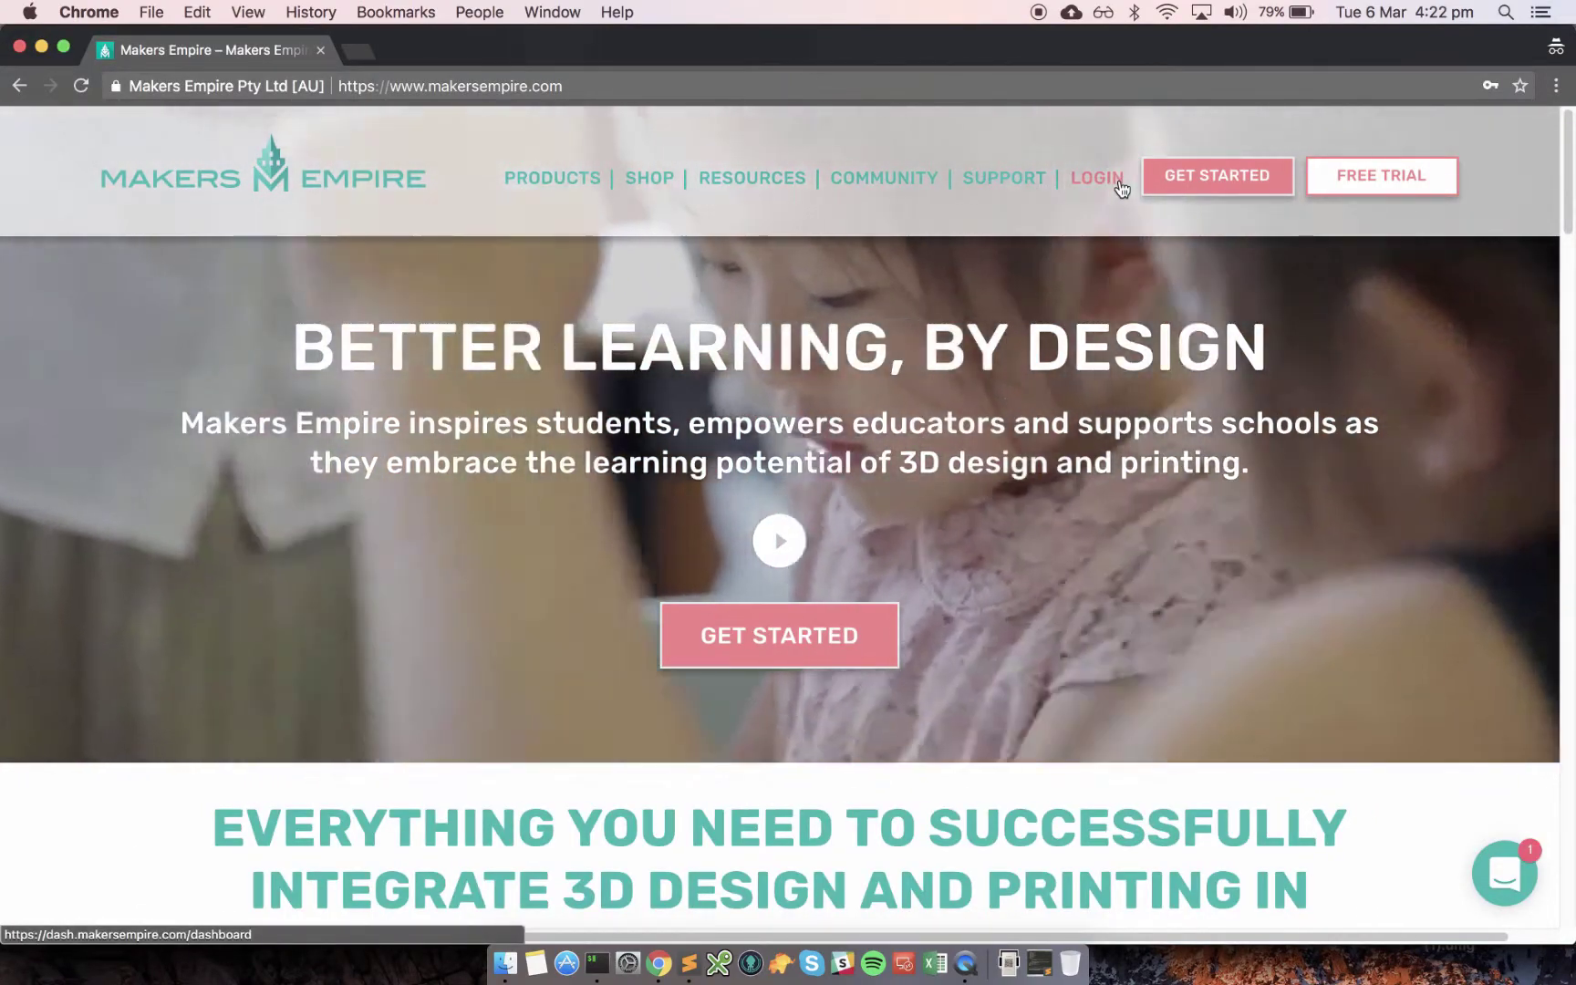
left_click(1120, 185)
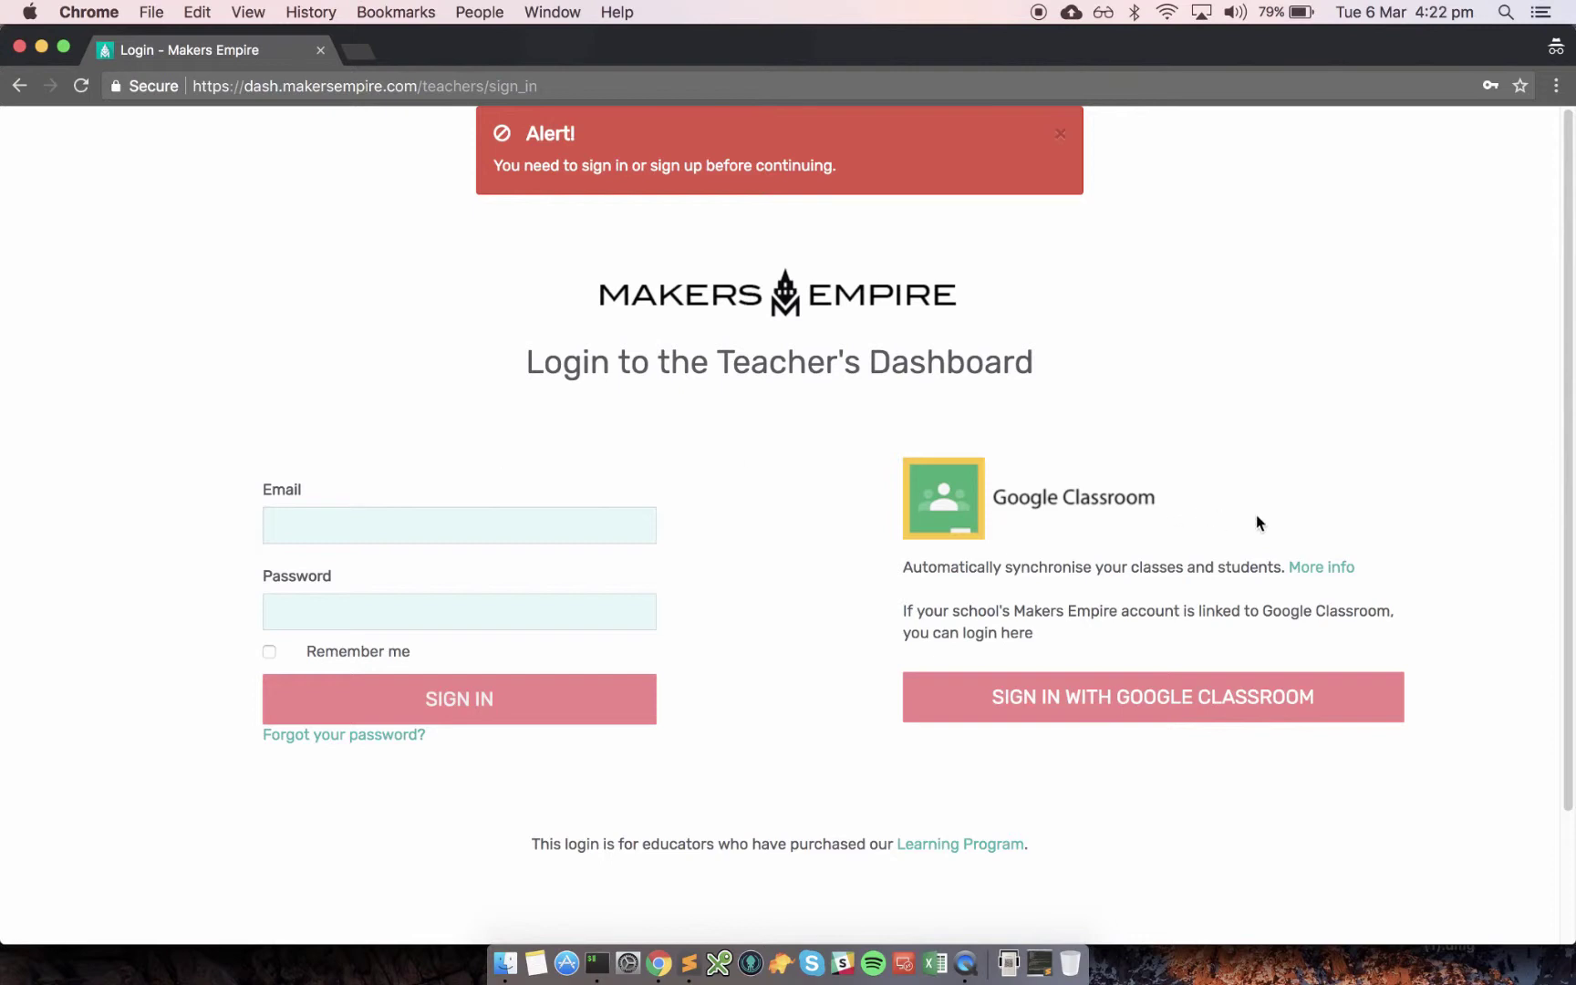
left_click(1140, 714)
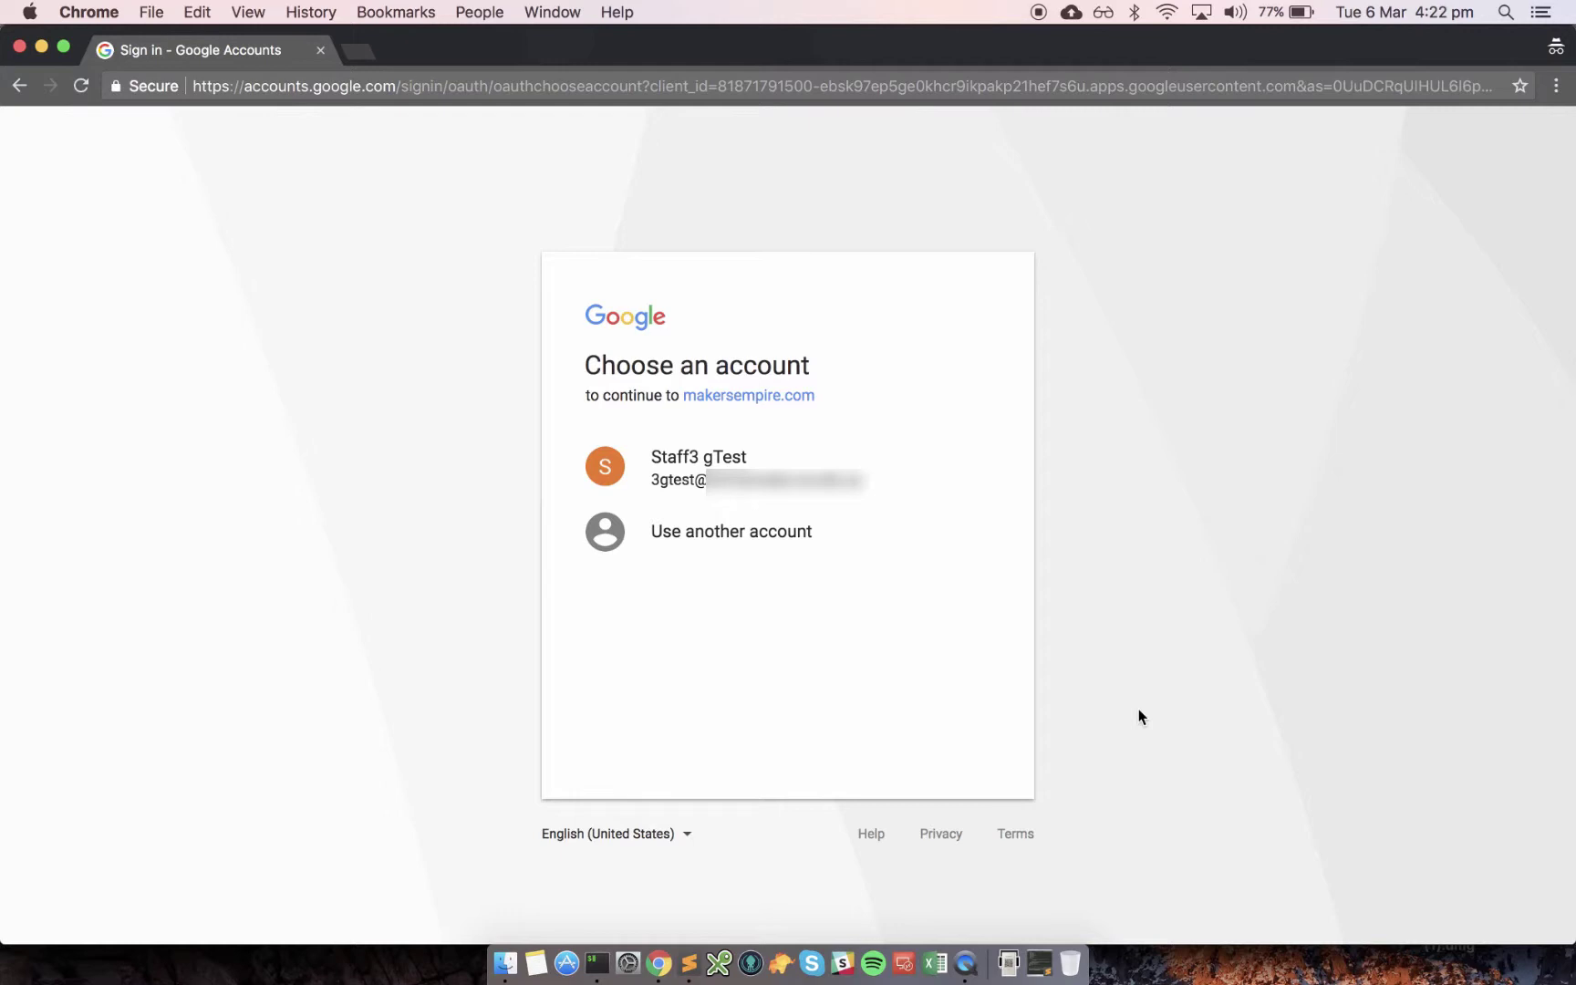
left_click(768, 456)
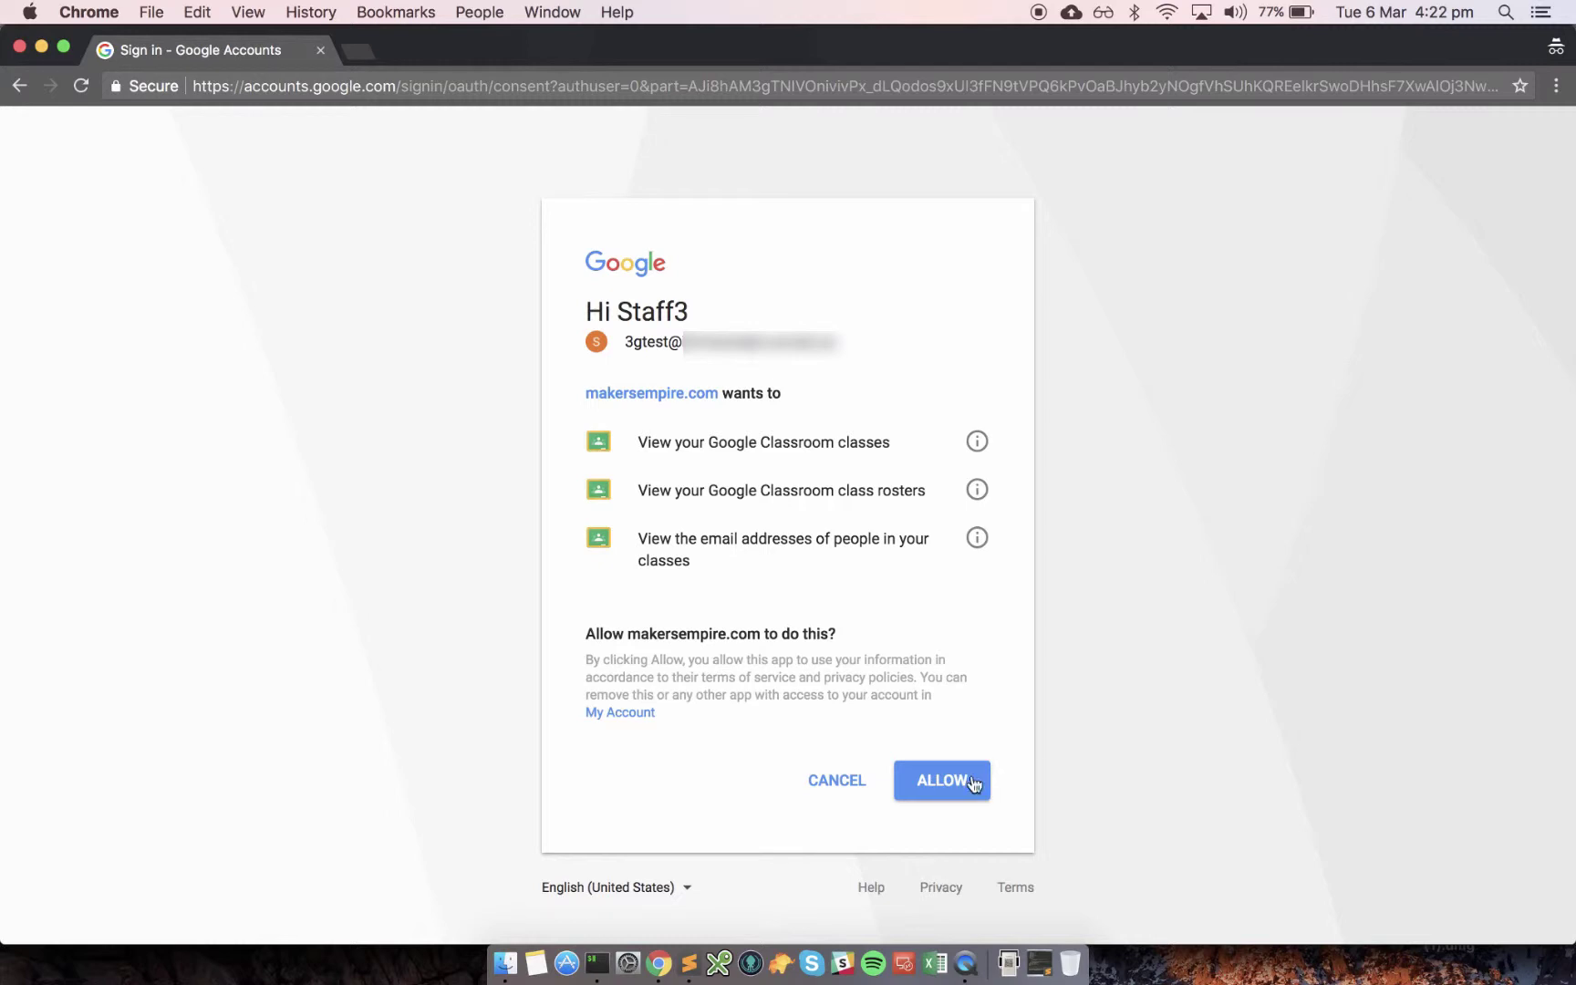
left_click(930, 781)
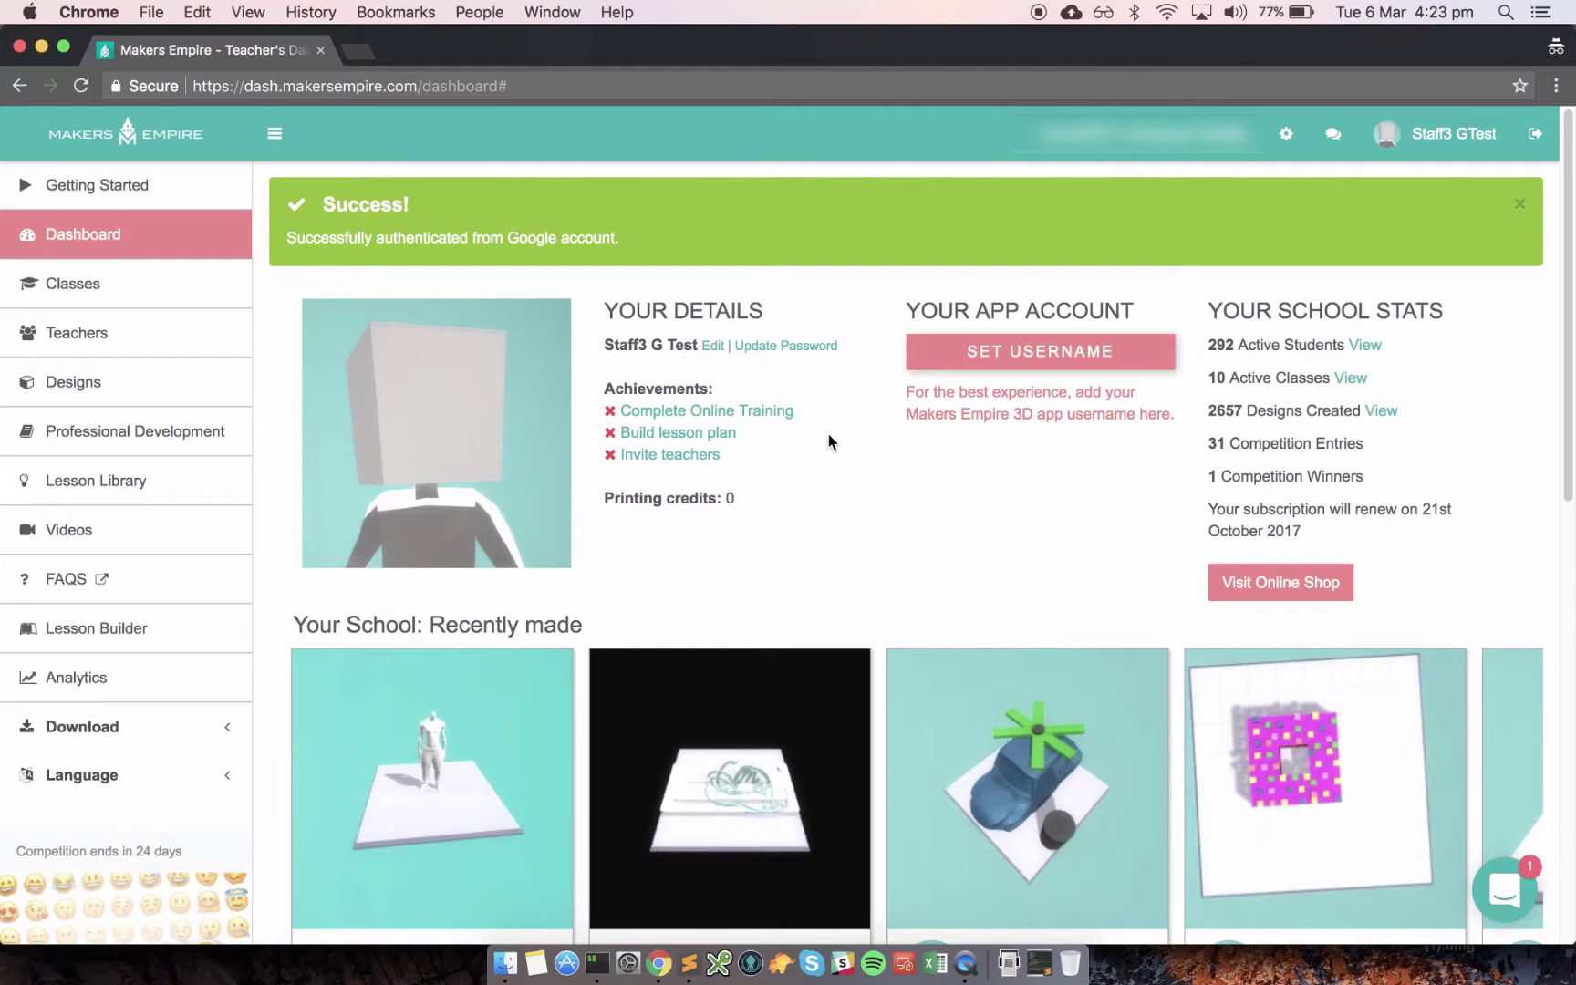
Step: Show the designs of the student in the Design Thinking class and sync the dashboard with Google Classroom
left_click(72, 285)
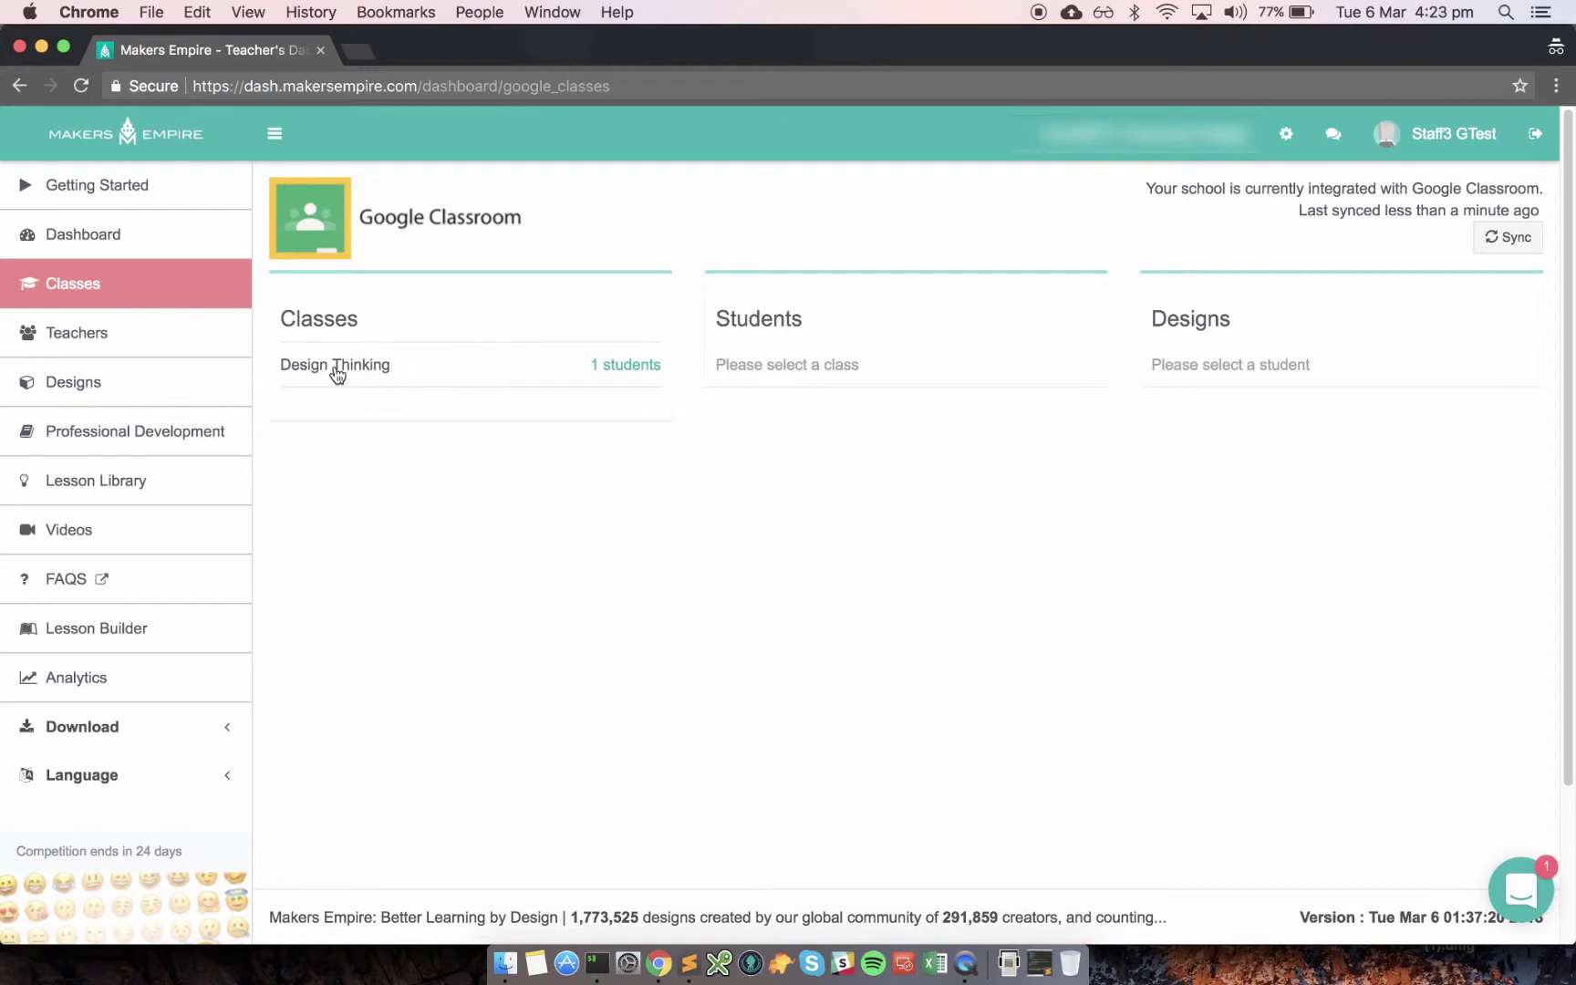
left_click(441, 375)
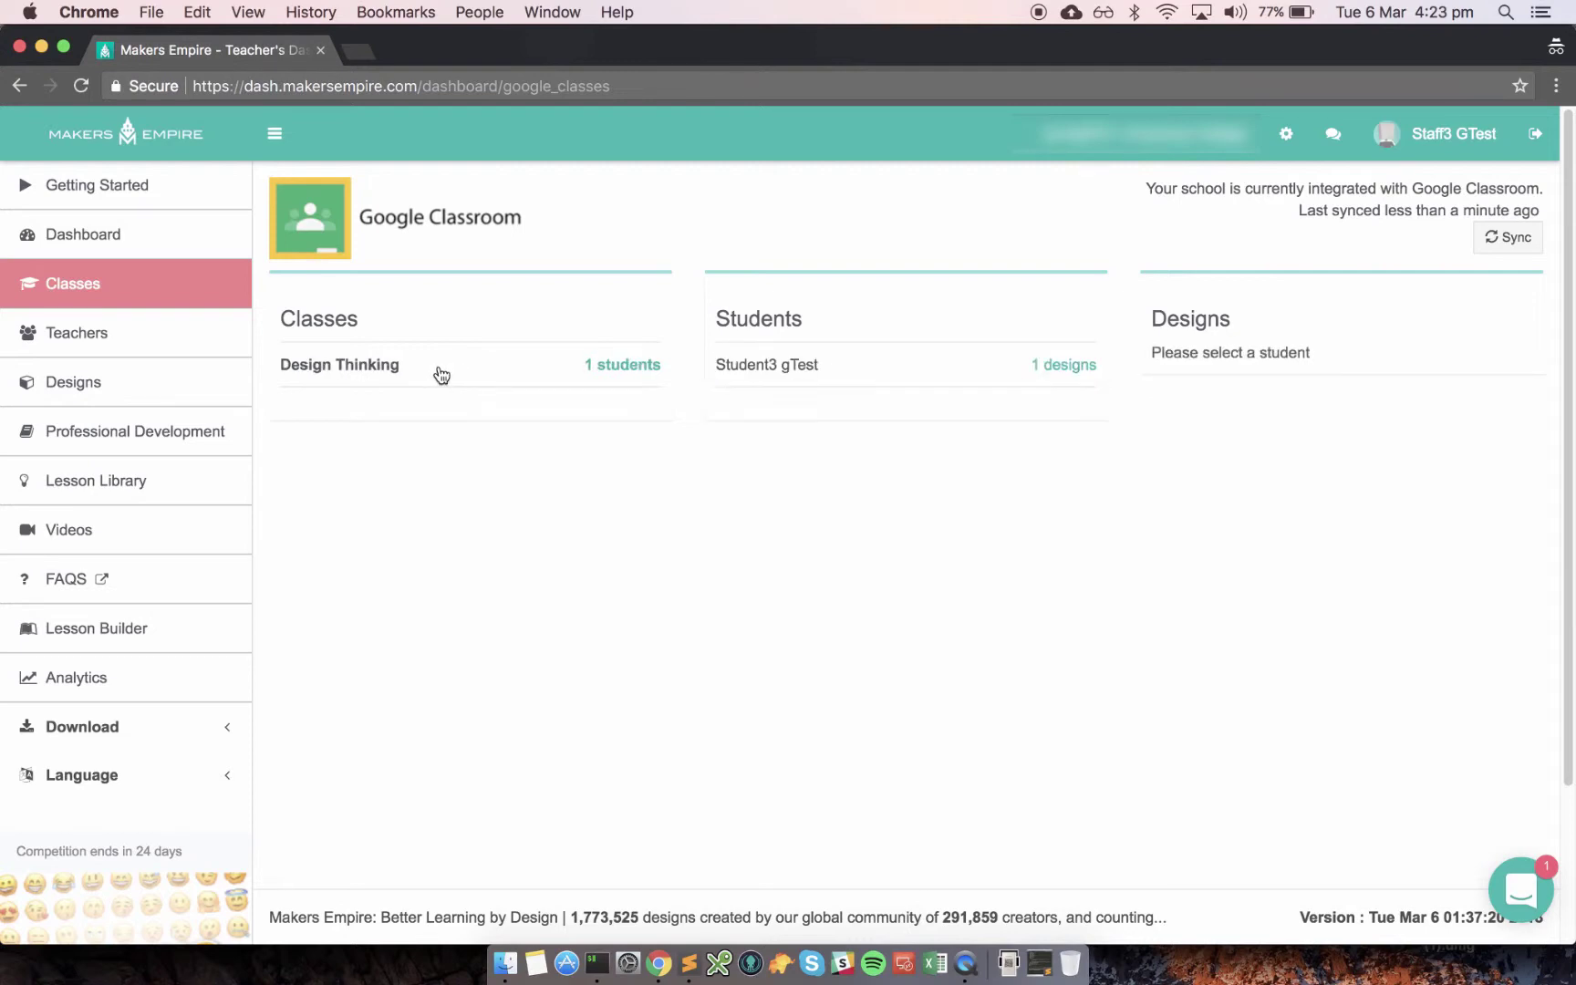
left_click(877, 366)
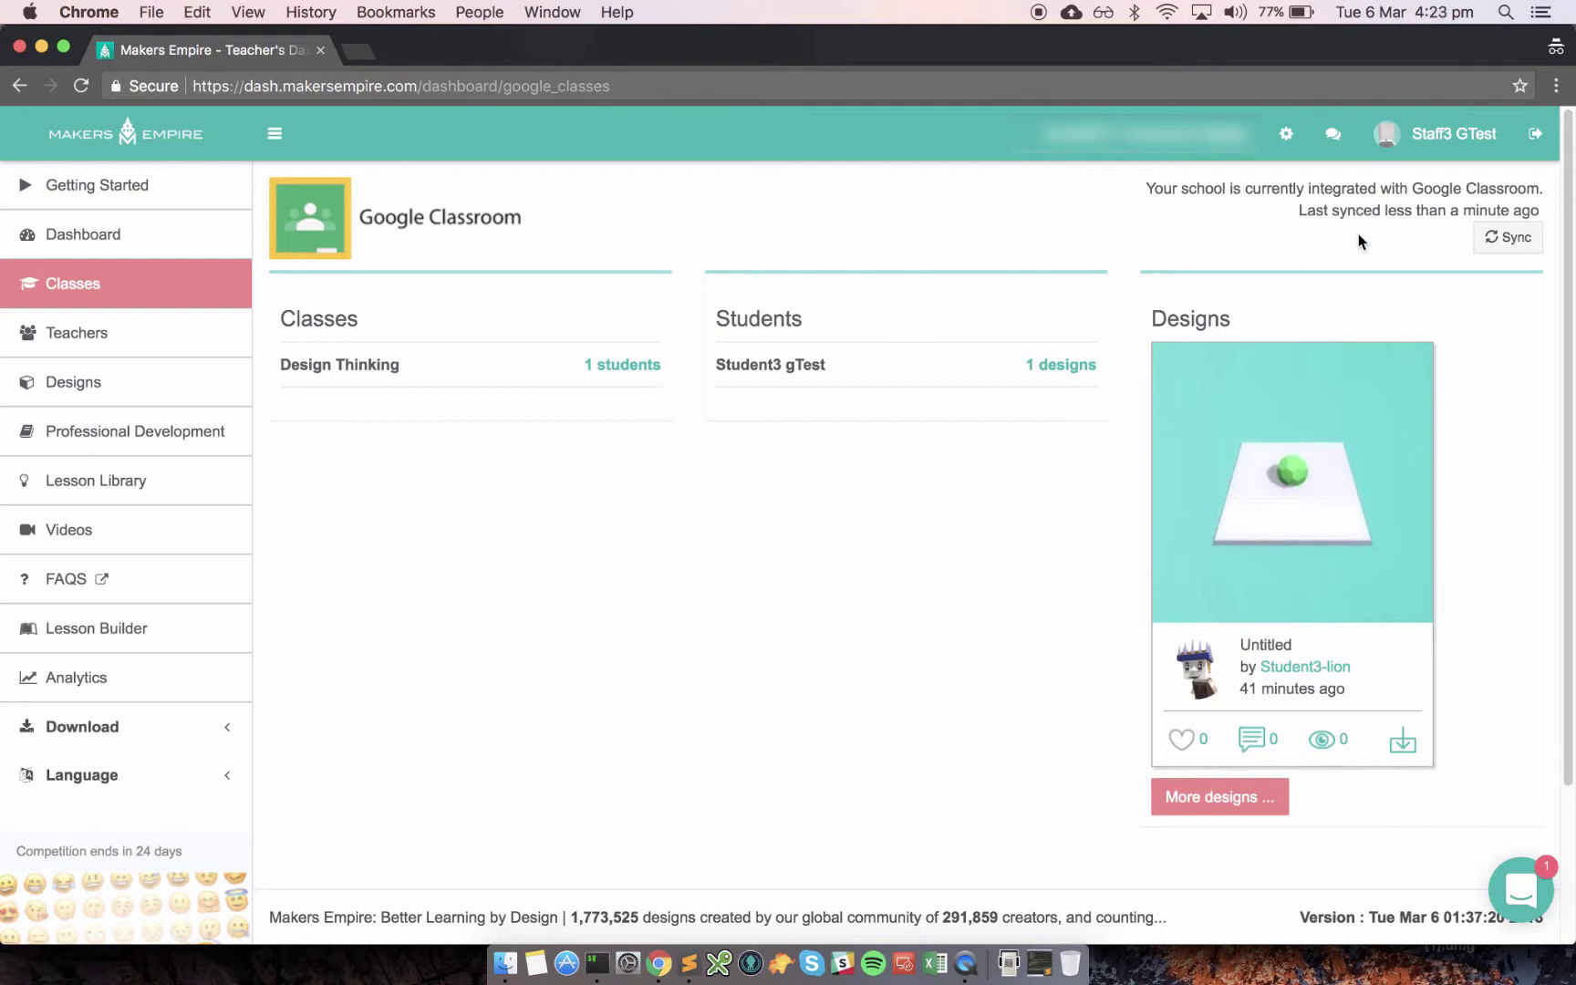
left_click(1514, 239)
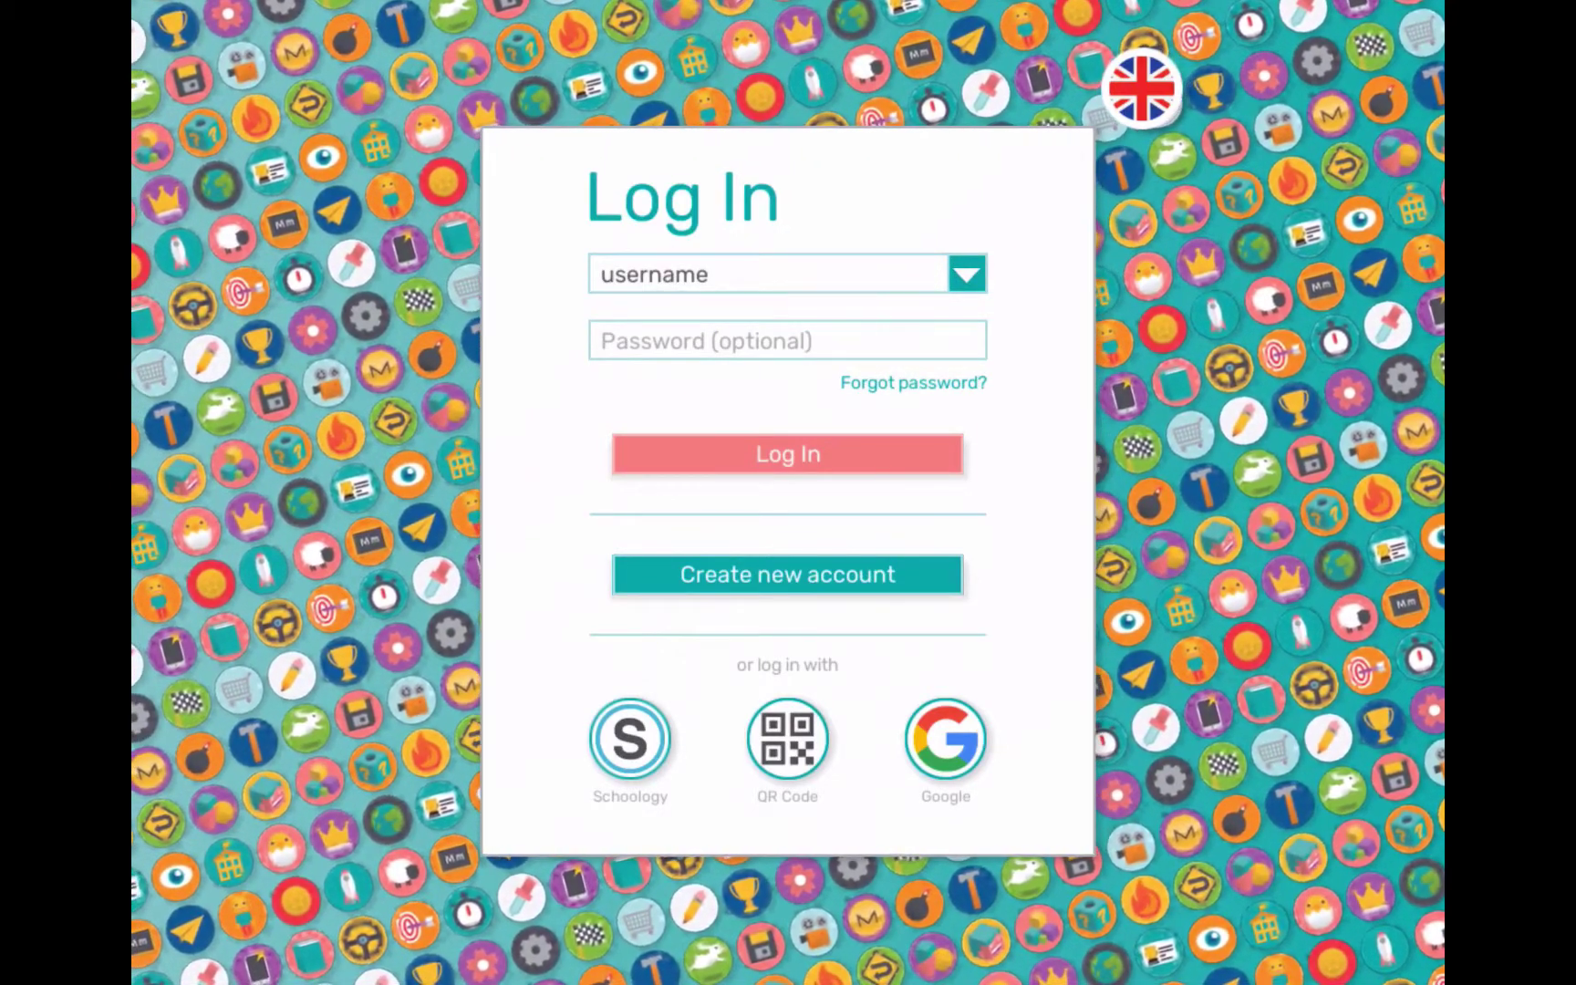
Step: Switch to the Makers Empire 3D app on the iPad and log in with the student's Google account
left_click(945, 738)
left_click(876, 566)
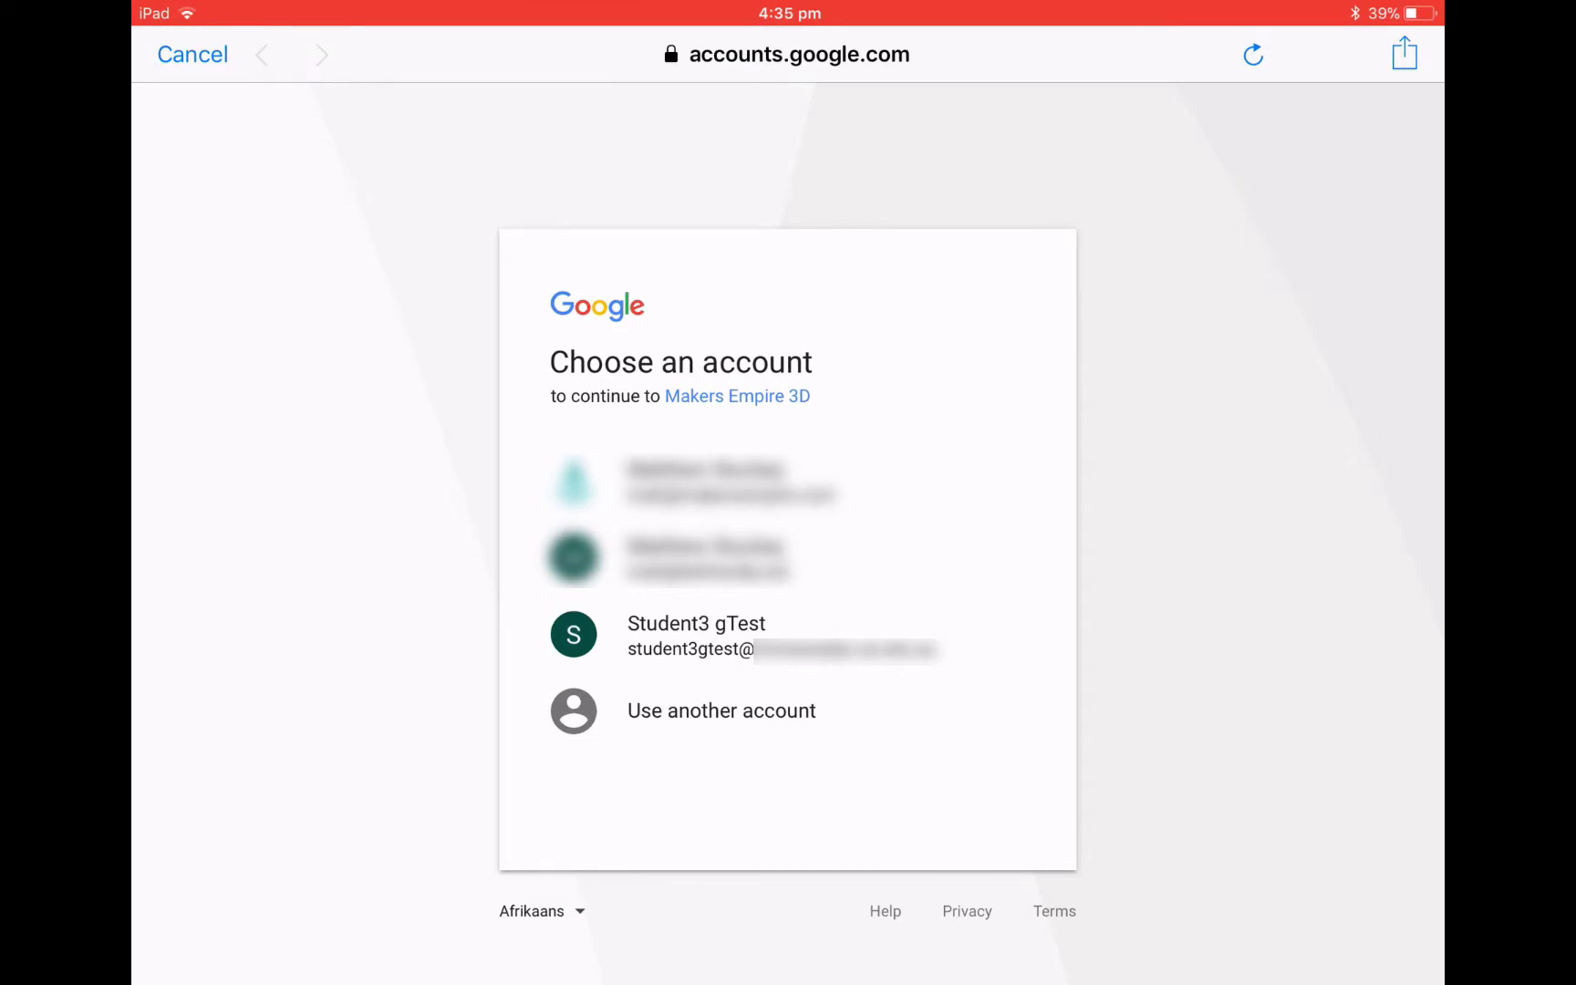
left_click(696, 634)
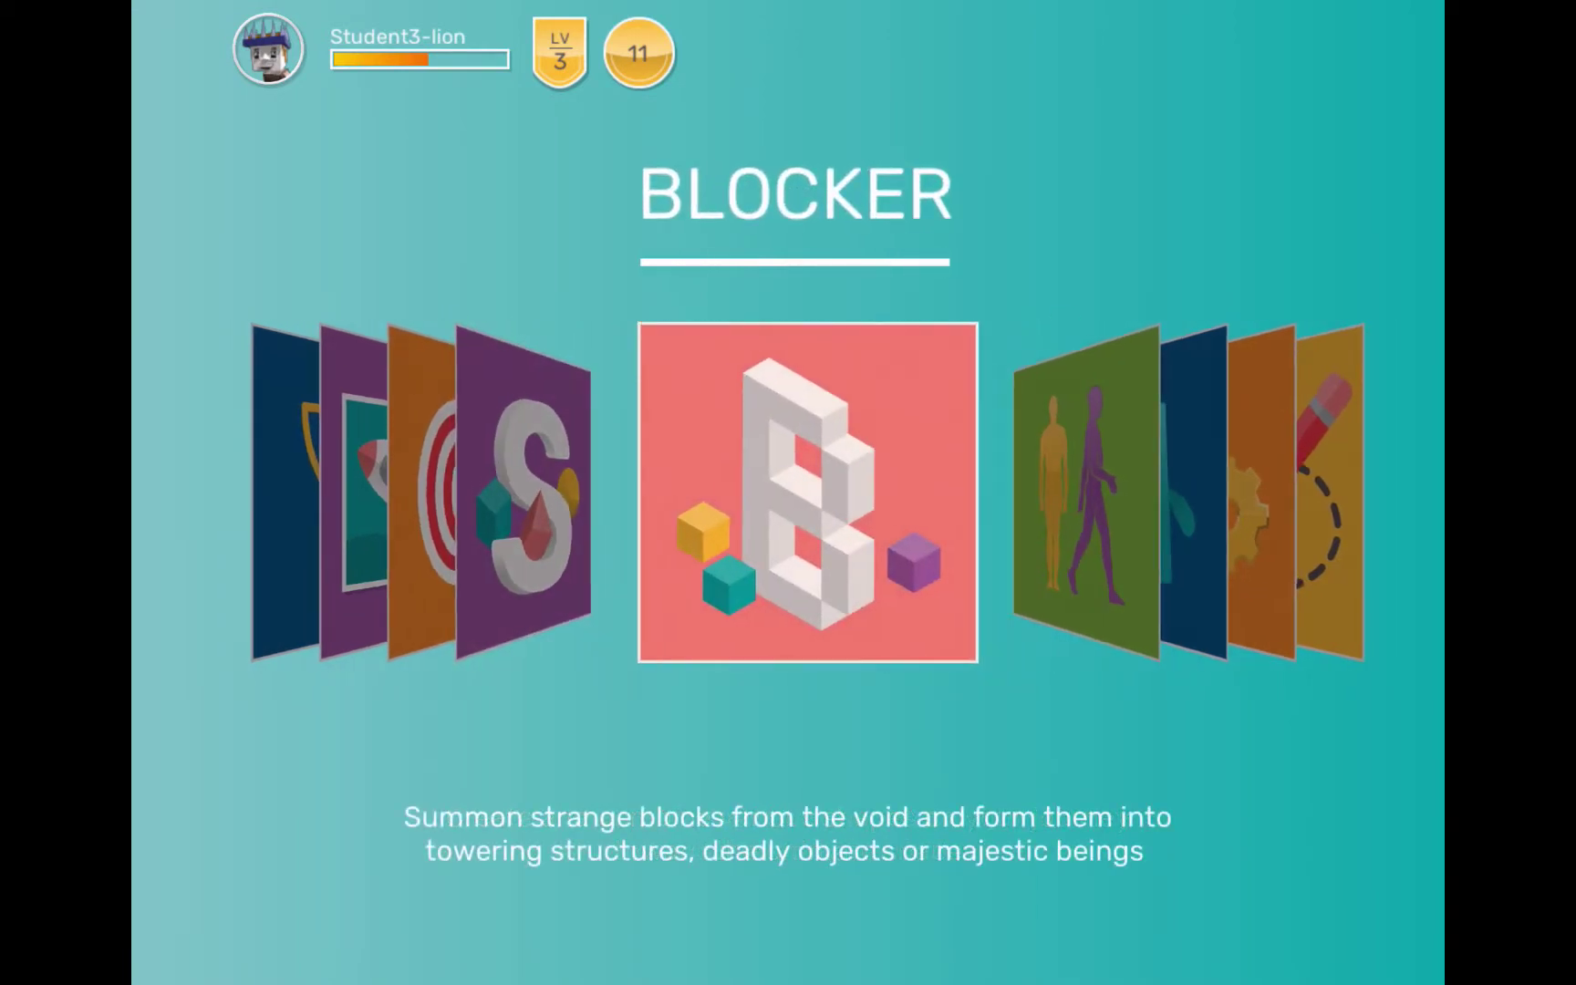
Step: Browse the activity carousel past Challenges and open the 3D design editor with the Basic Shapes set
key("Right")
key("Right")
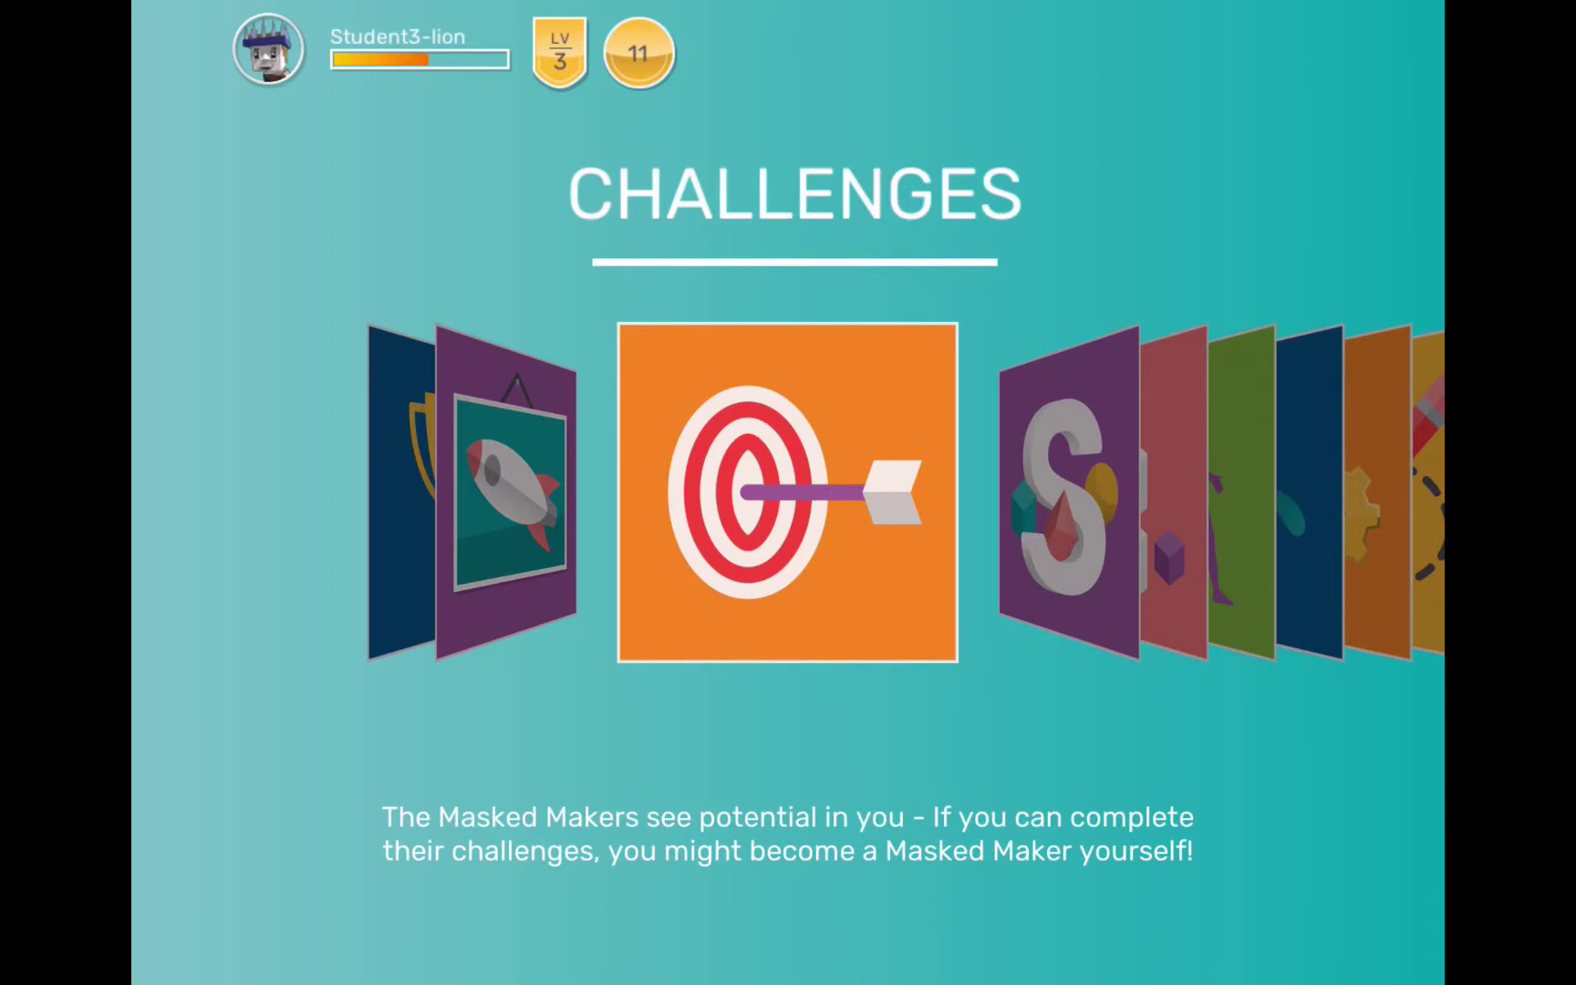
key("Right")
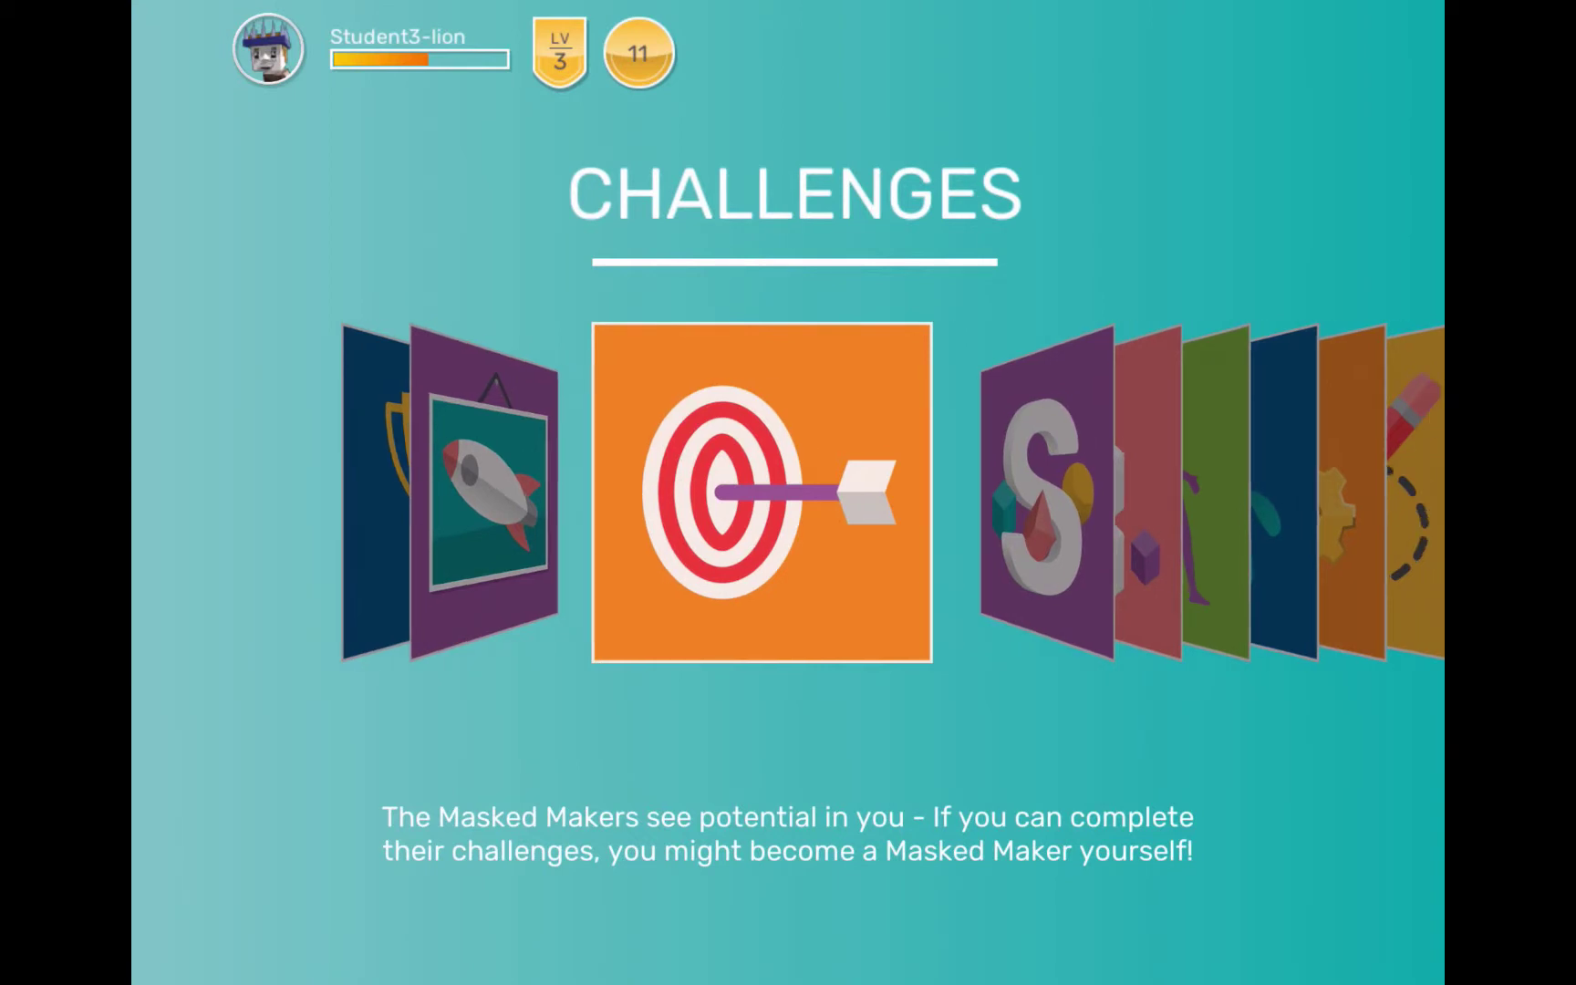
key("Return")
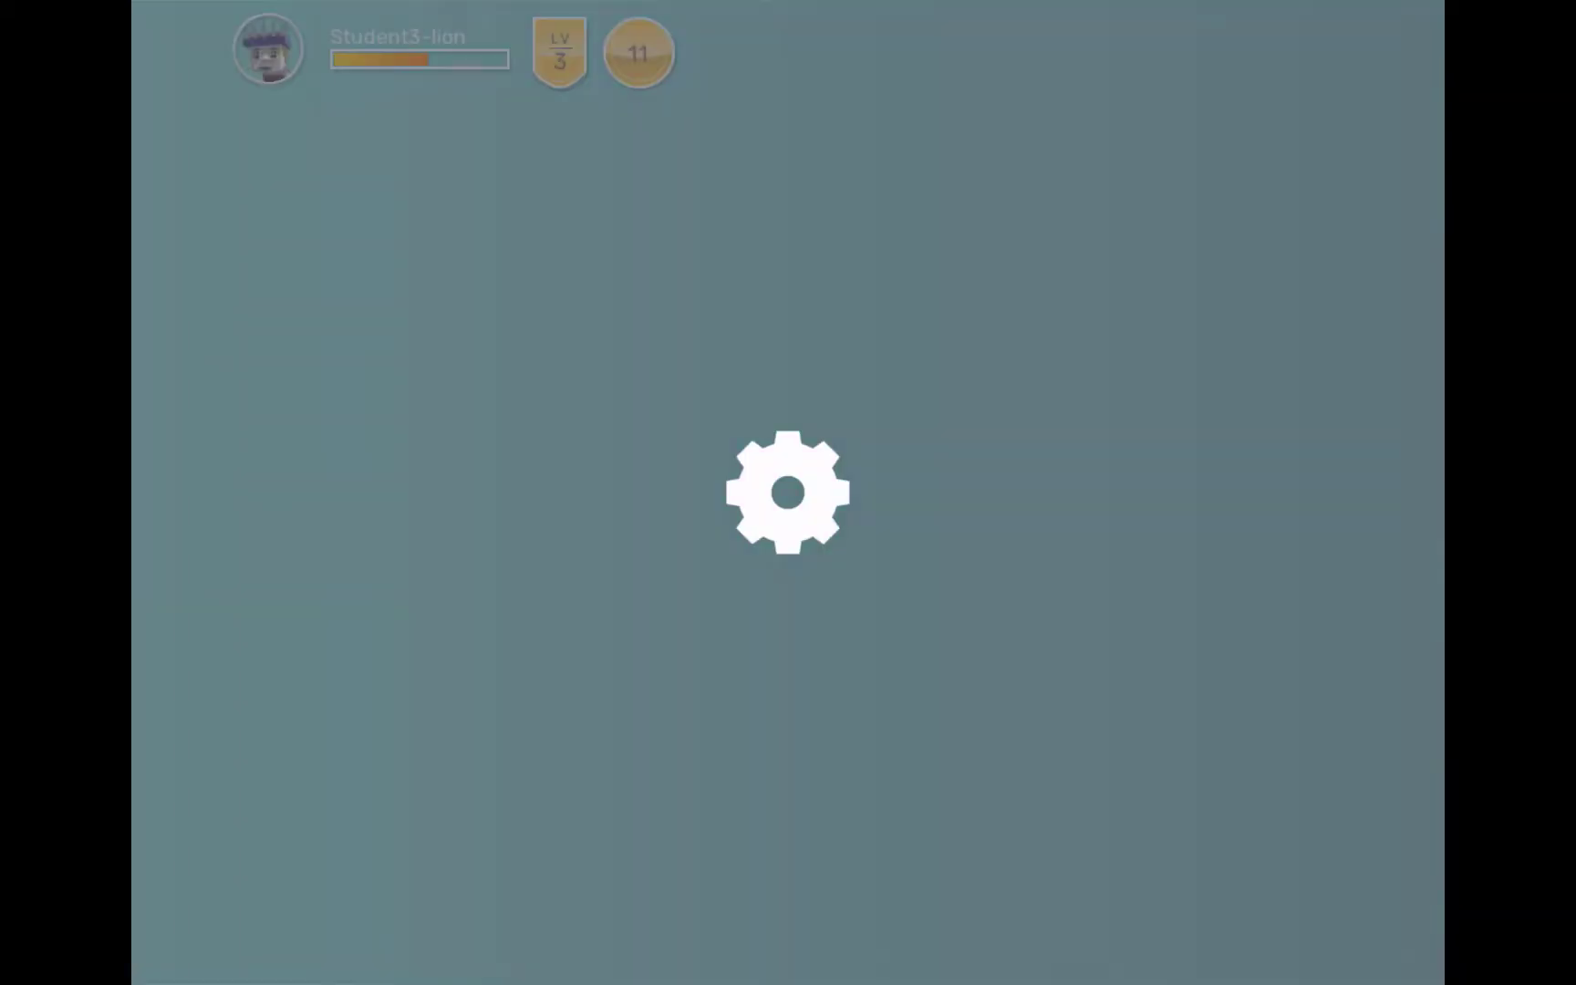
key("Return")
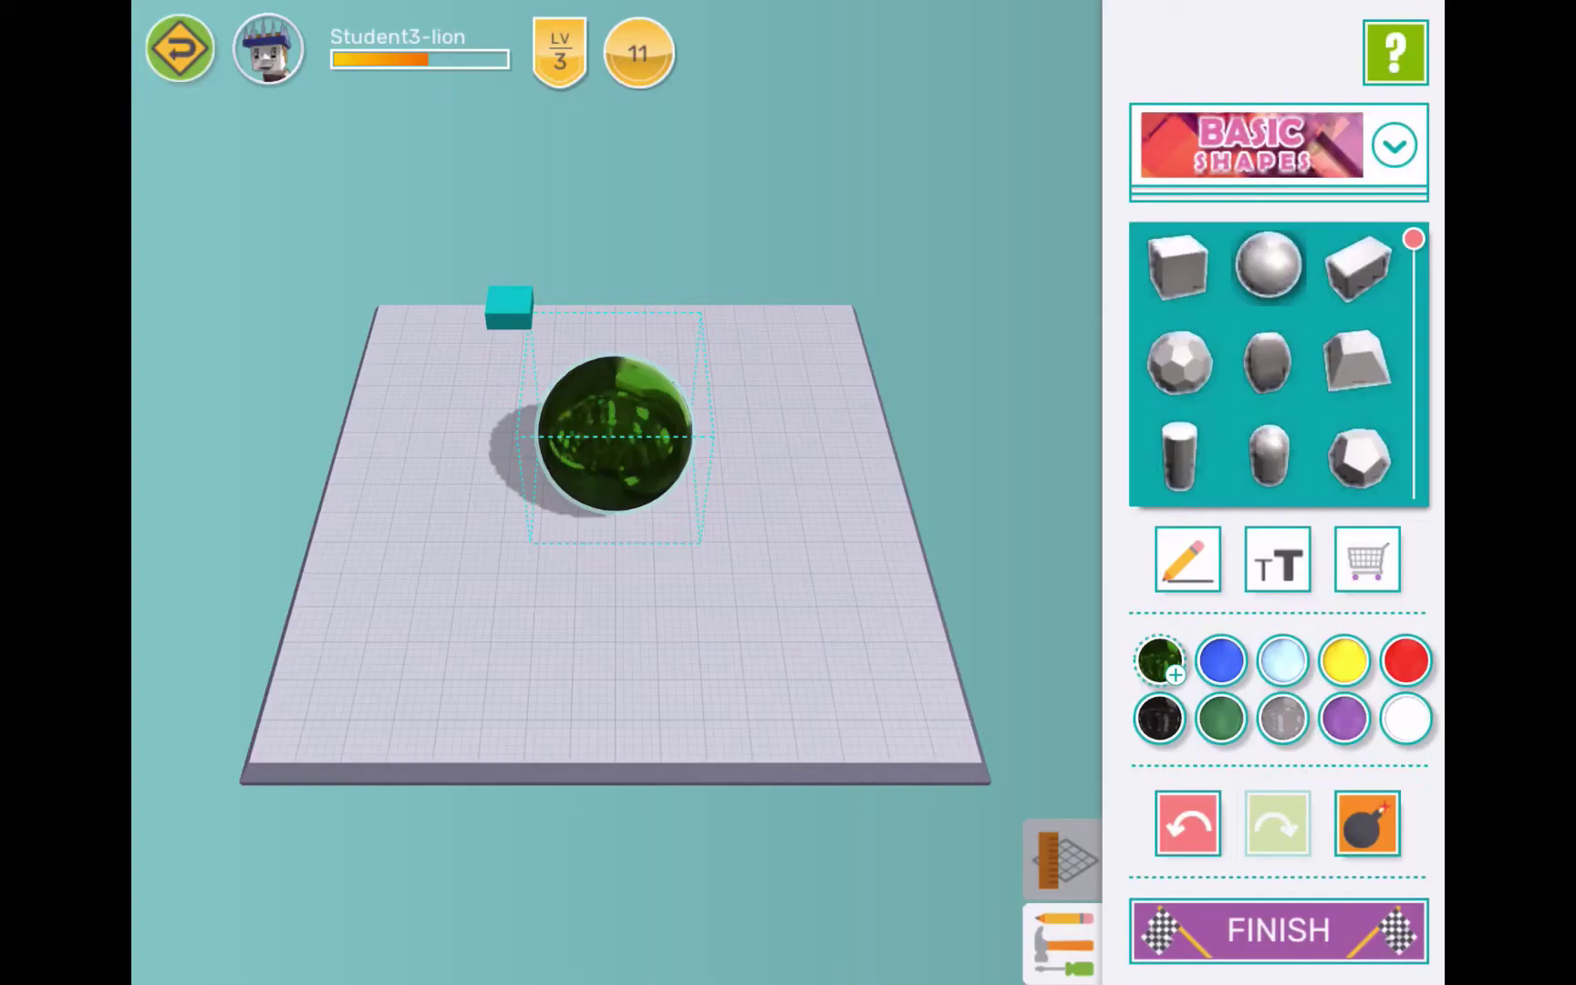
Step: Add a capsule above the green sphere and move it off to the side
left_click(1268, 457)
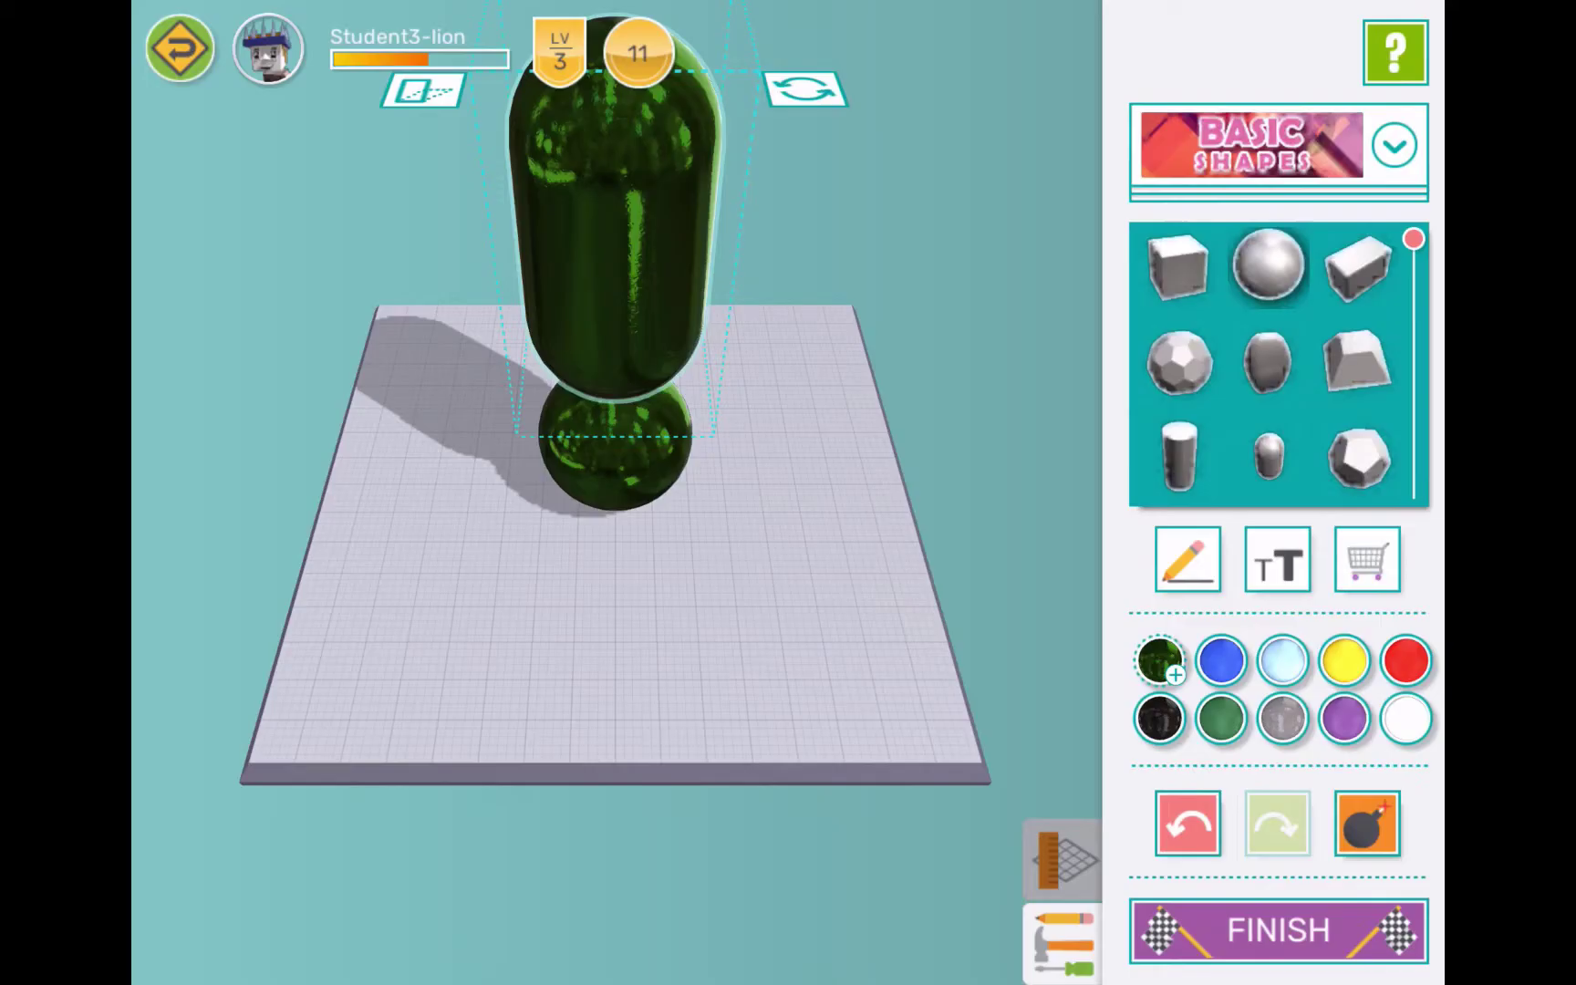
left_click_drag(616, 228, 701, 306)
left_click_drag(694, 593, 653, 538)
Step: Add a cube on top of the sphere beside the capsule and finish the design
left_click(1177, 266)
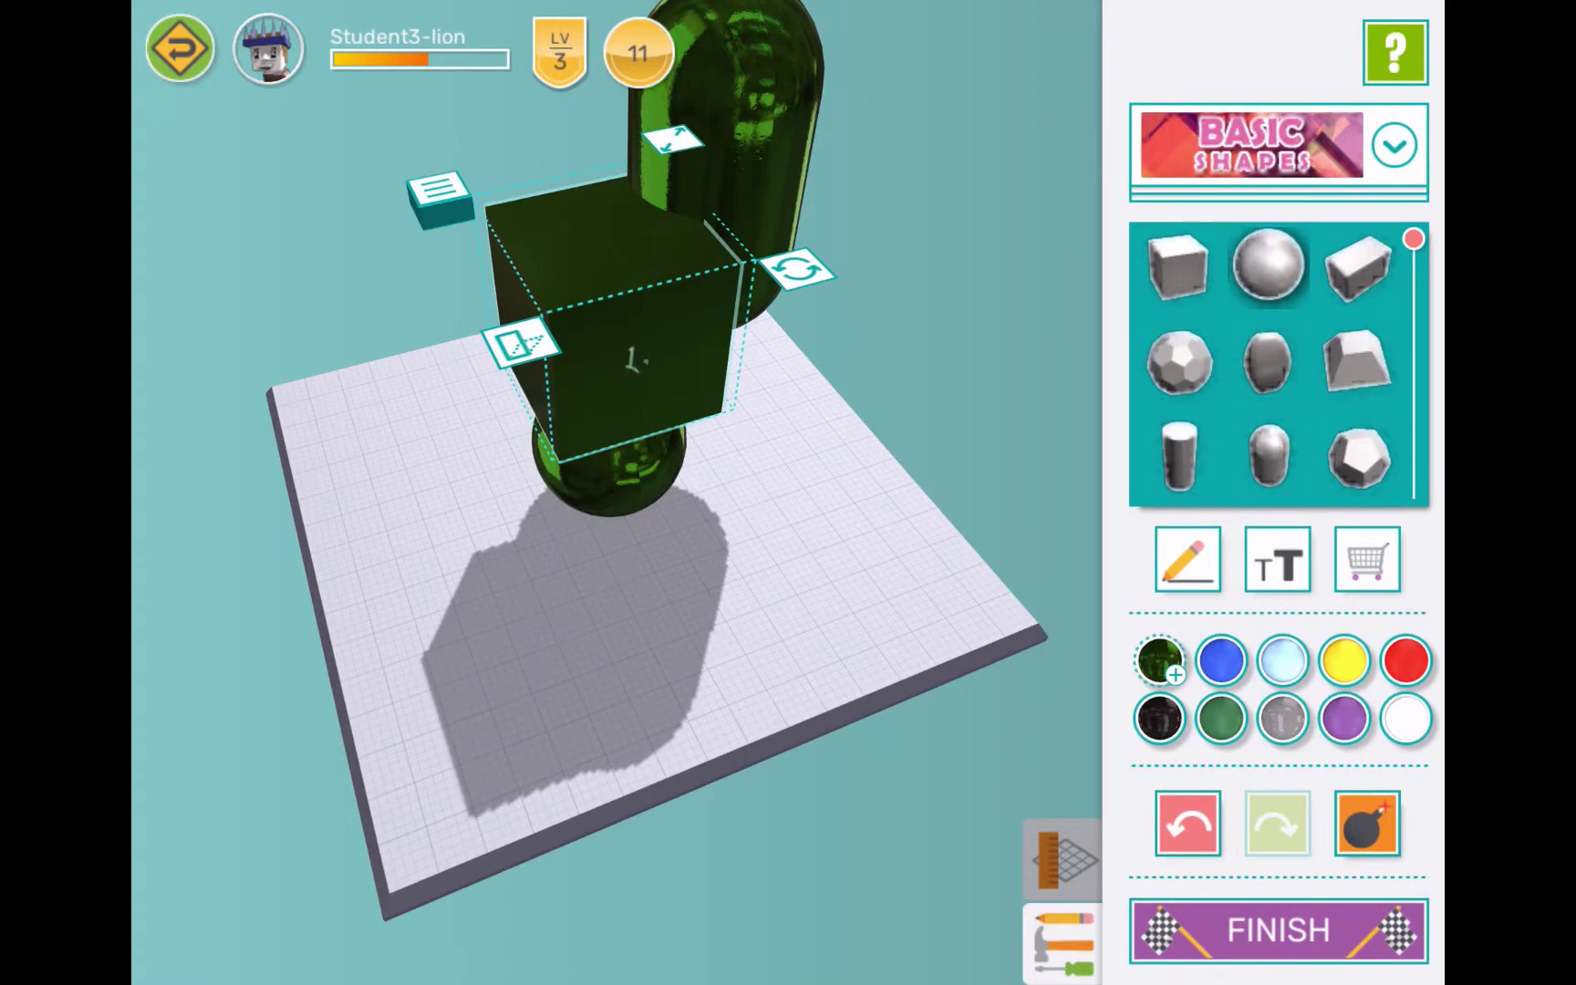
left_click_drag(636, 358, 671, 379)
left_click_drag(730, 639, 520, 771)
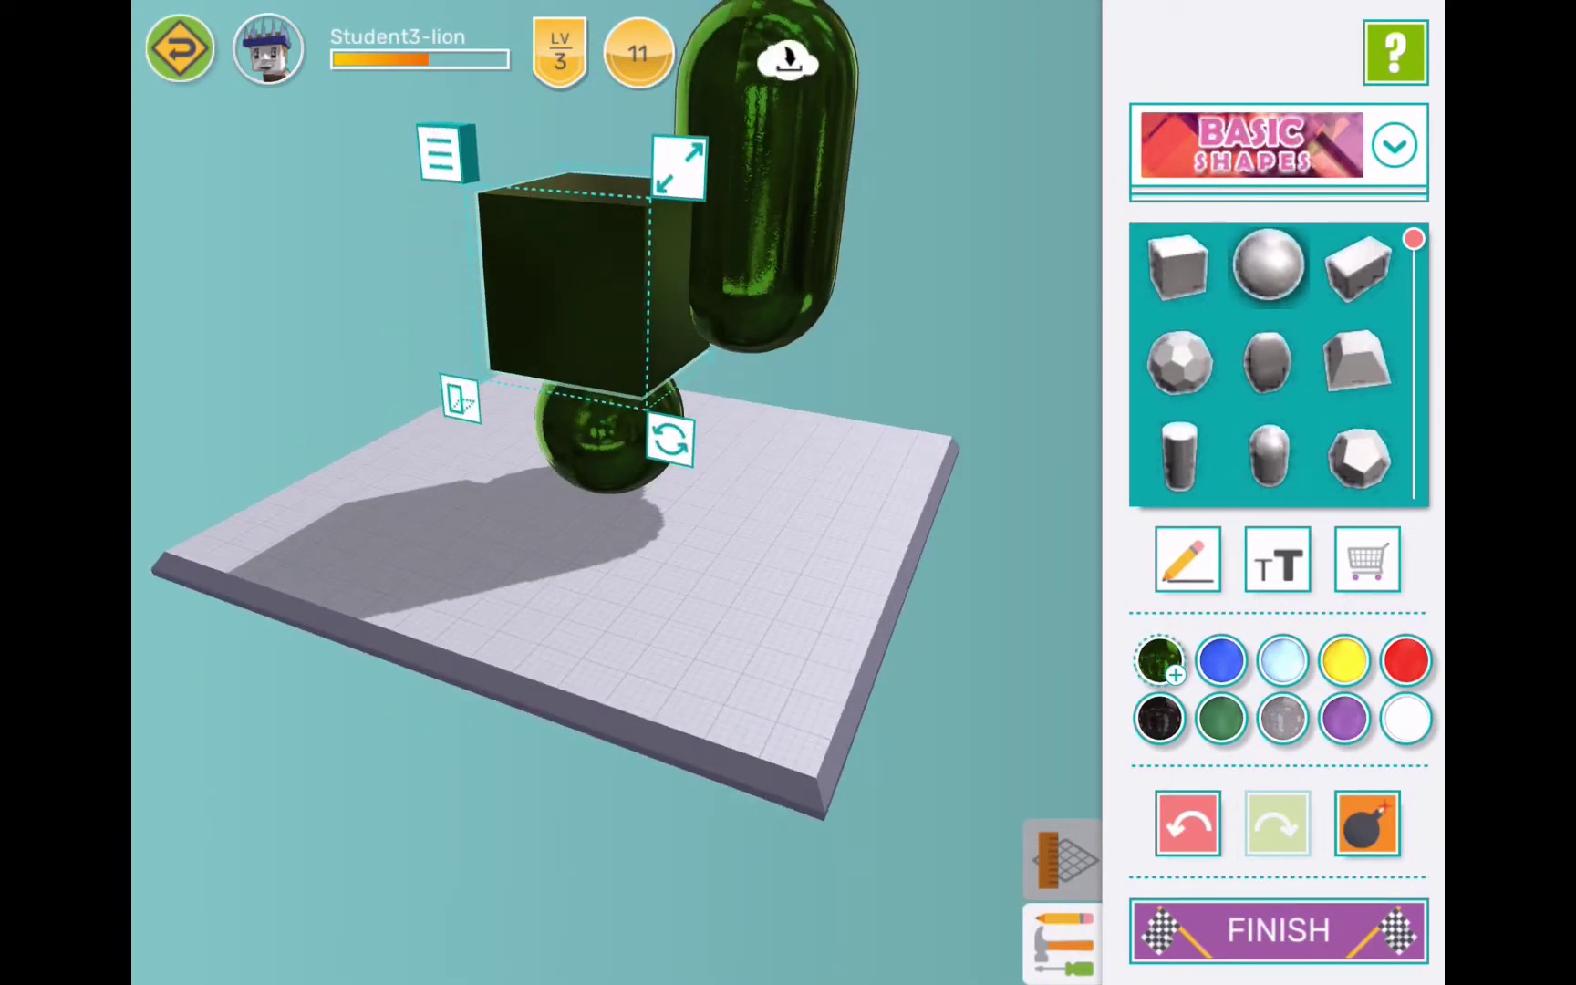
left_click_drag(639, 360, 484, 101)
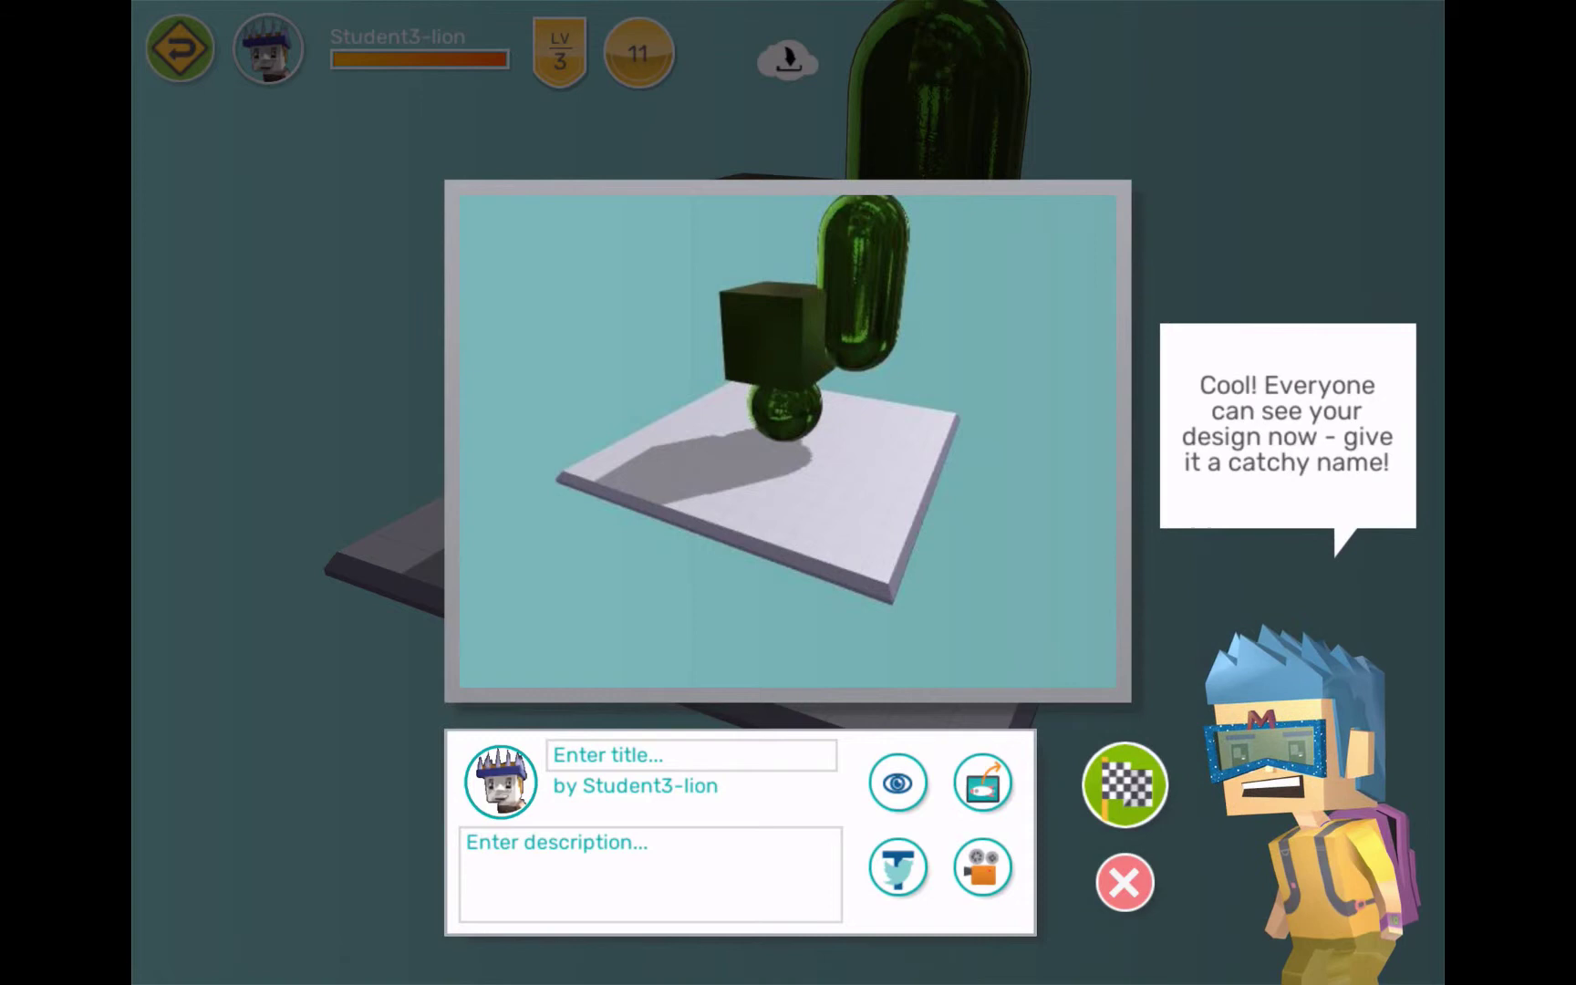
Step: Title the finished design "Project 1"
left_click(692, 755)
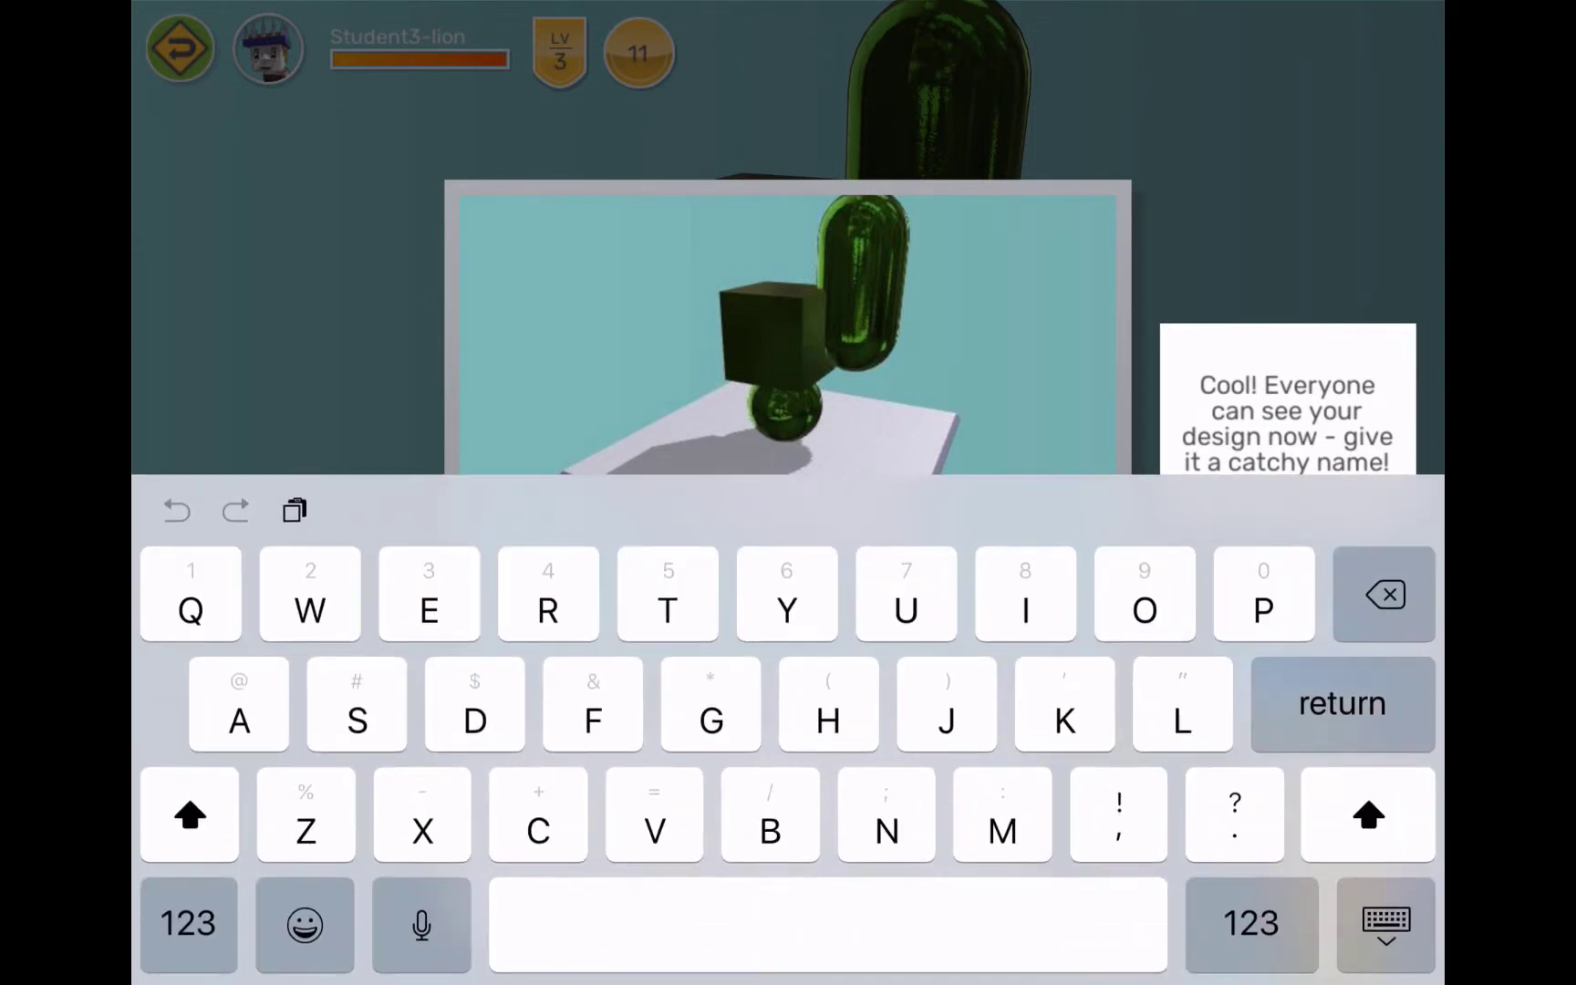
left_click(173, 448)
type("Pro")
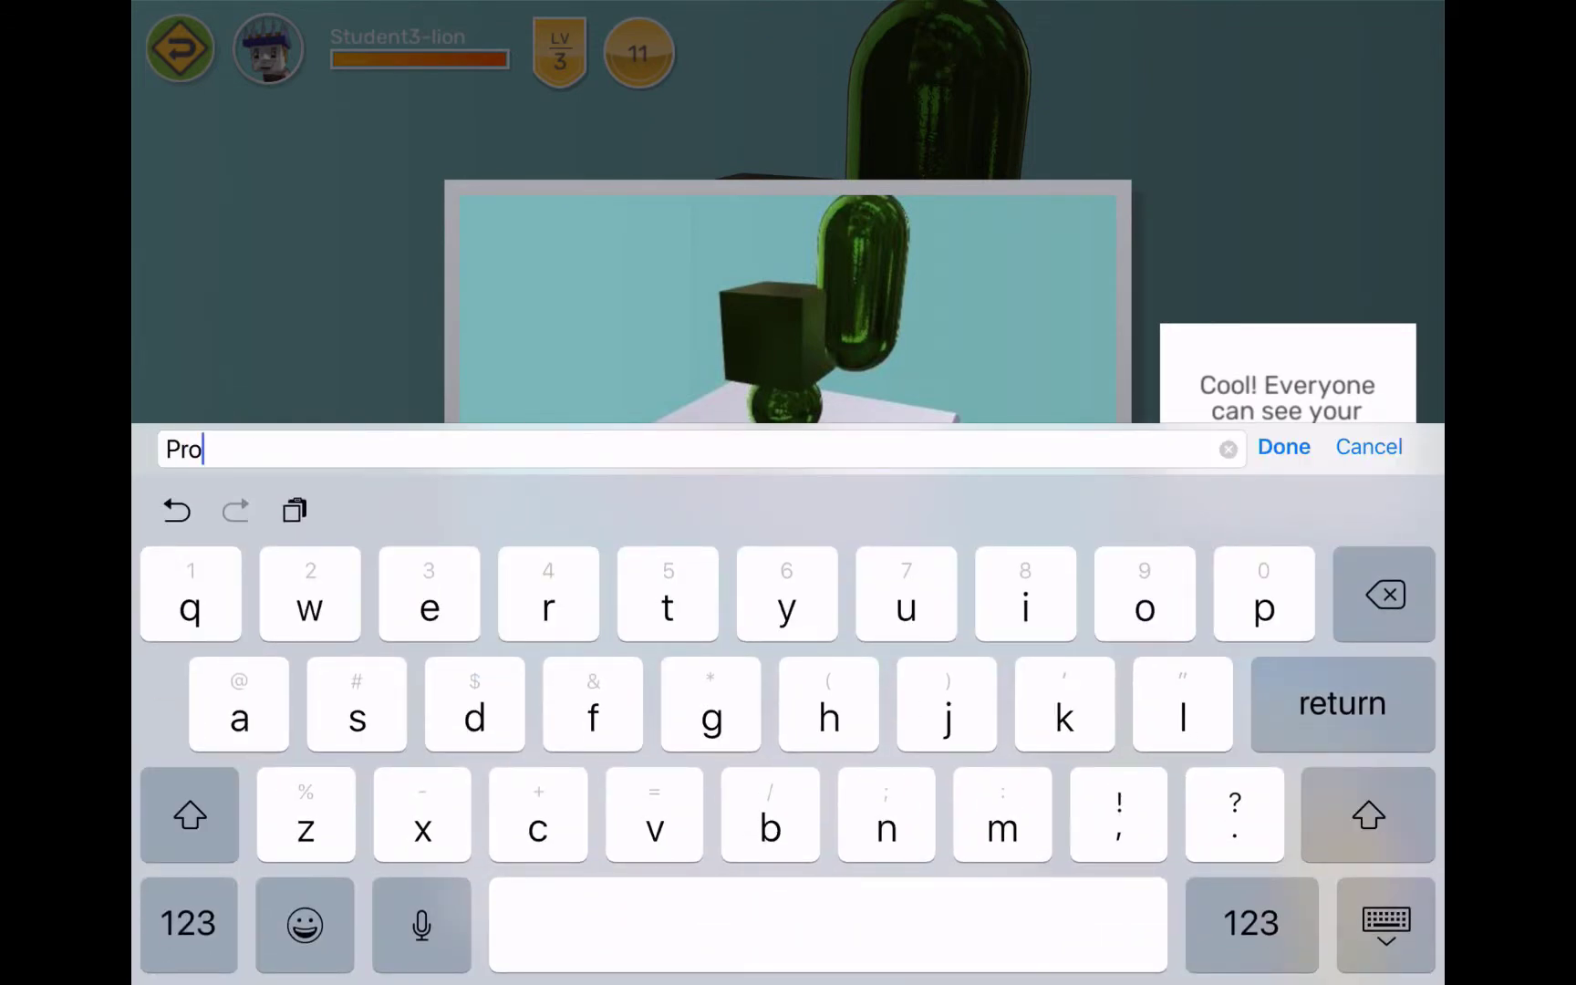
type("ject 1")
key("Return")
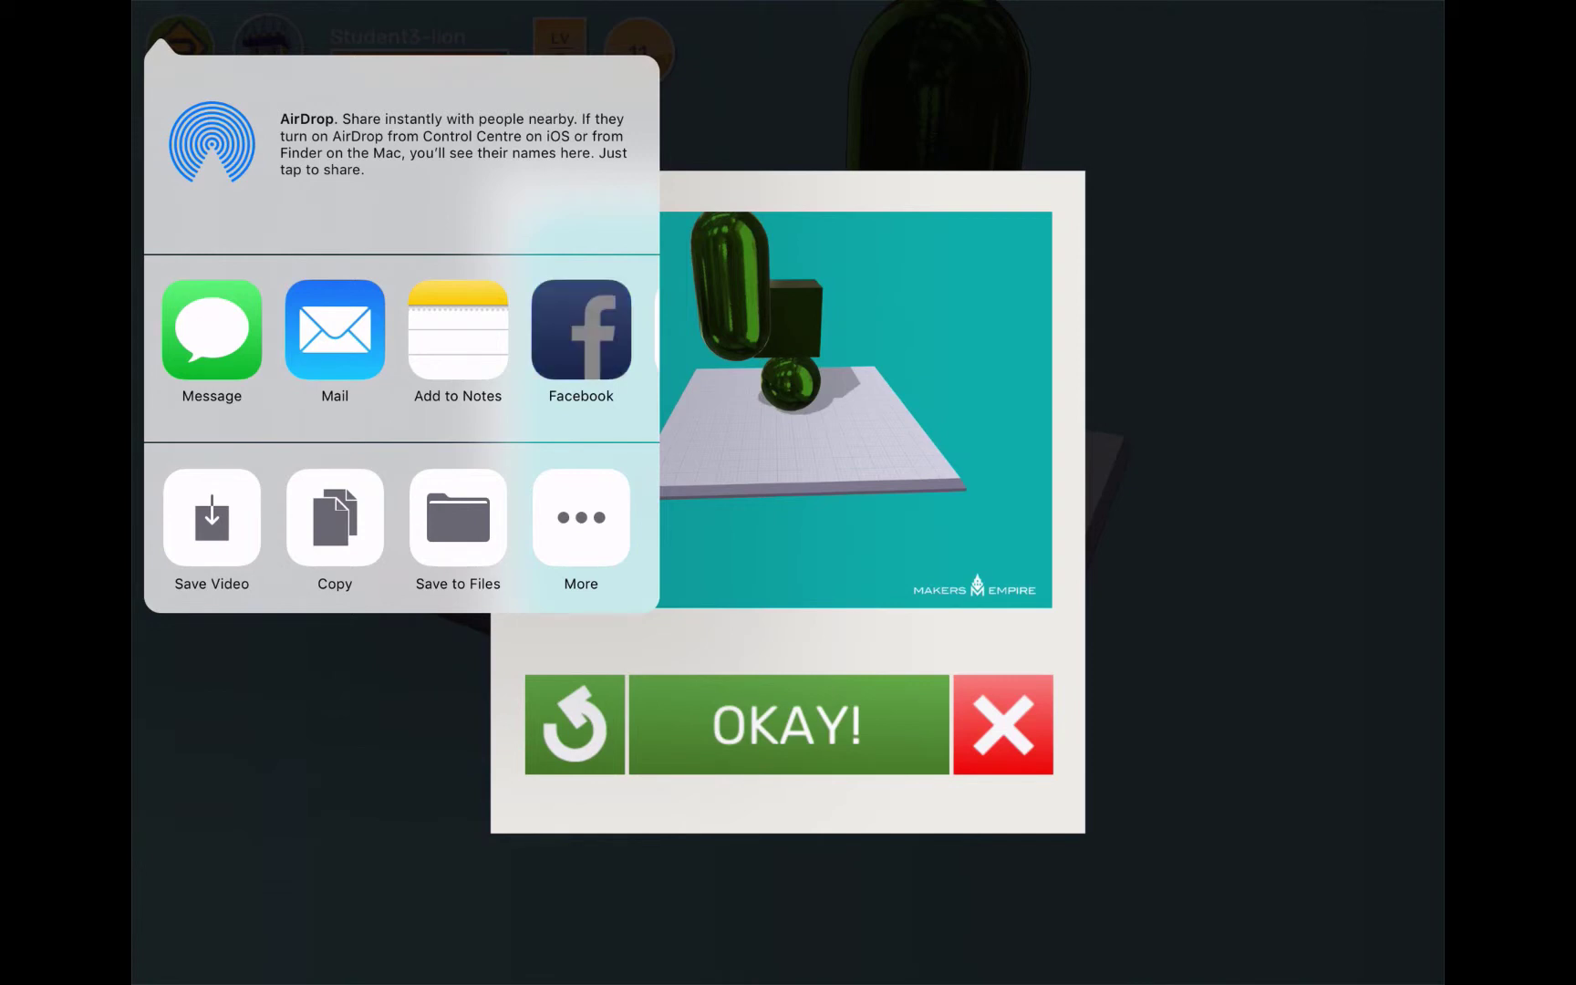
Step: Share the design video to Classroom and hand it in for the Design Thinking - Makers Empire Assignment
scroll(401, 330, "right", 3)
scroll(401, 329, "right", 3)
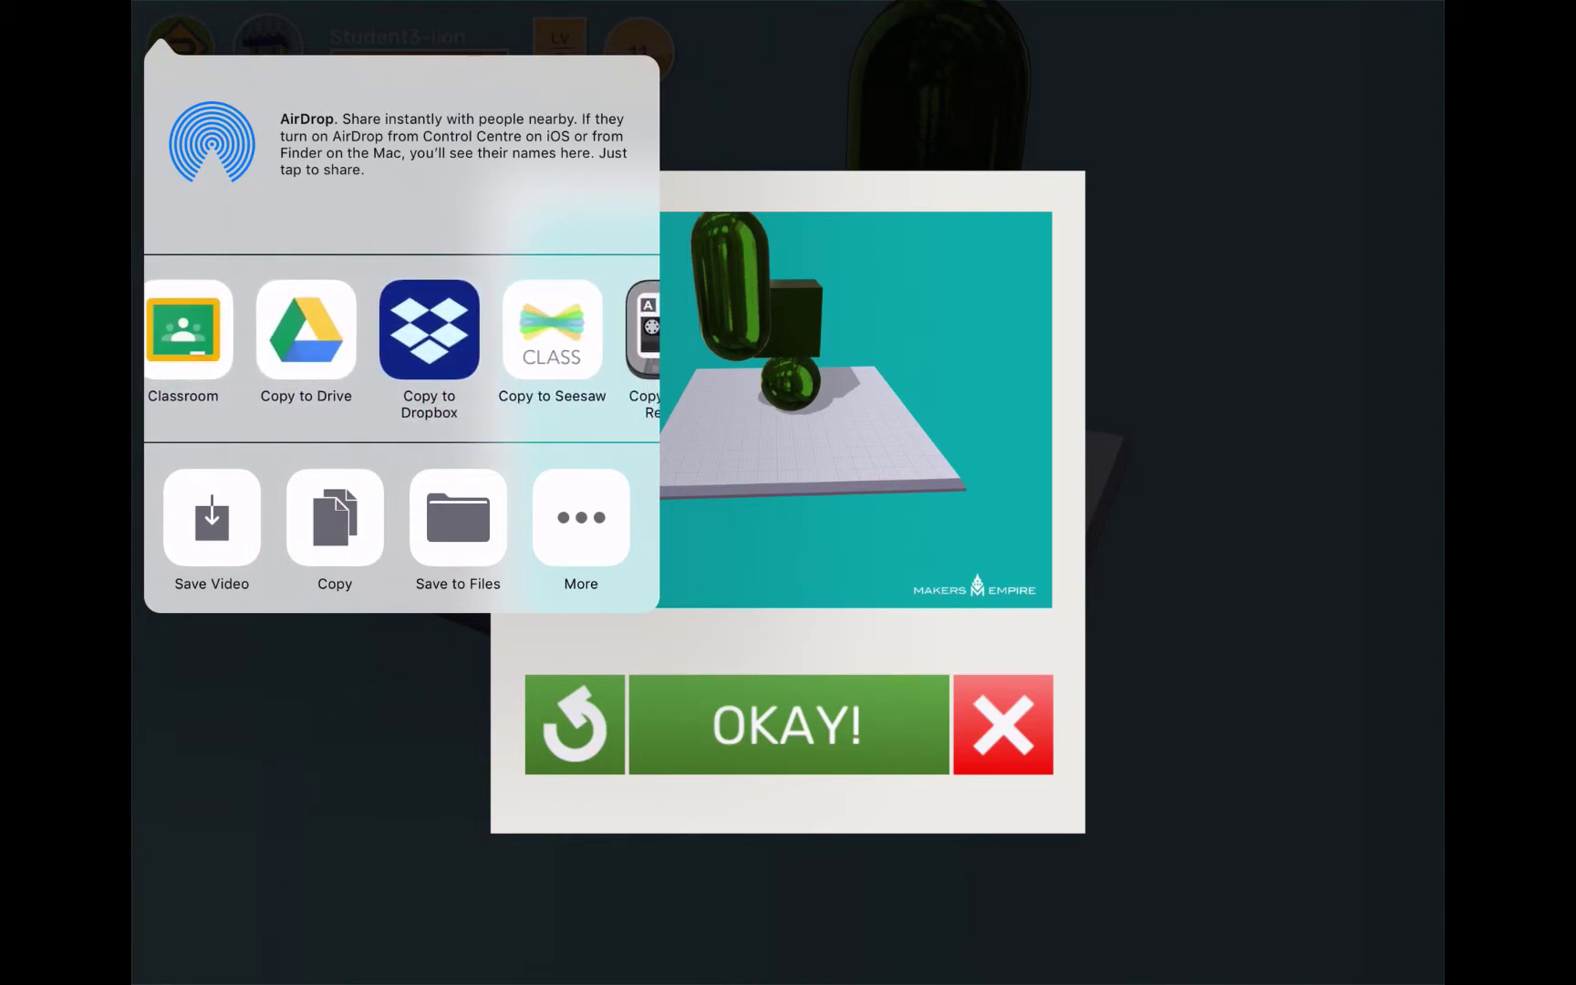
scroll(401, 329, "left", 2)
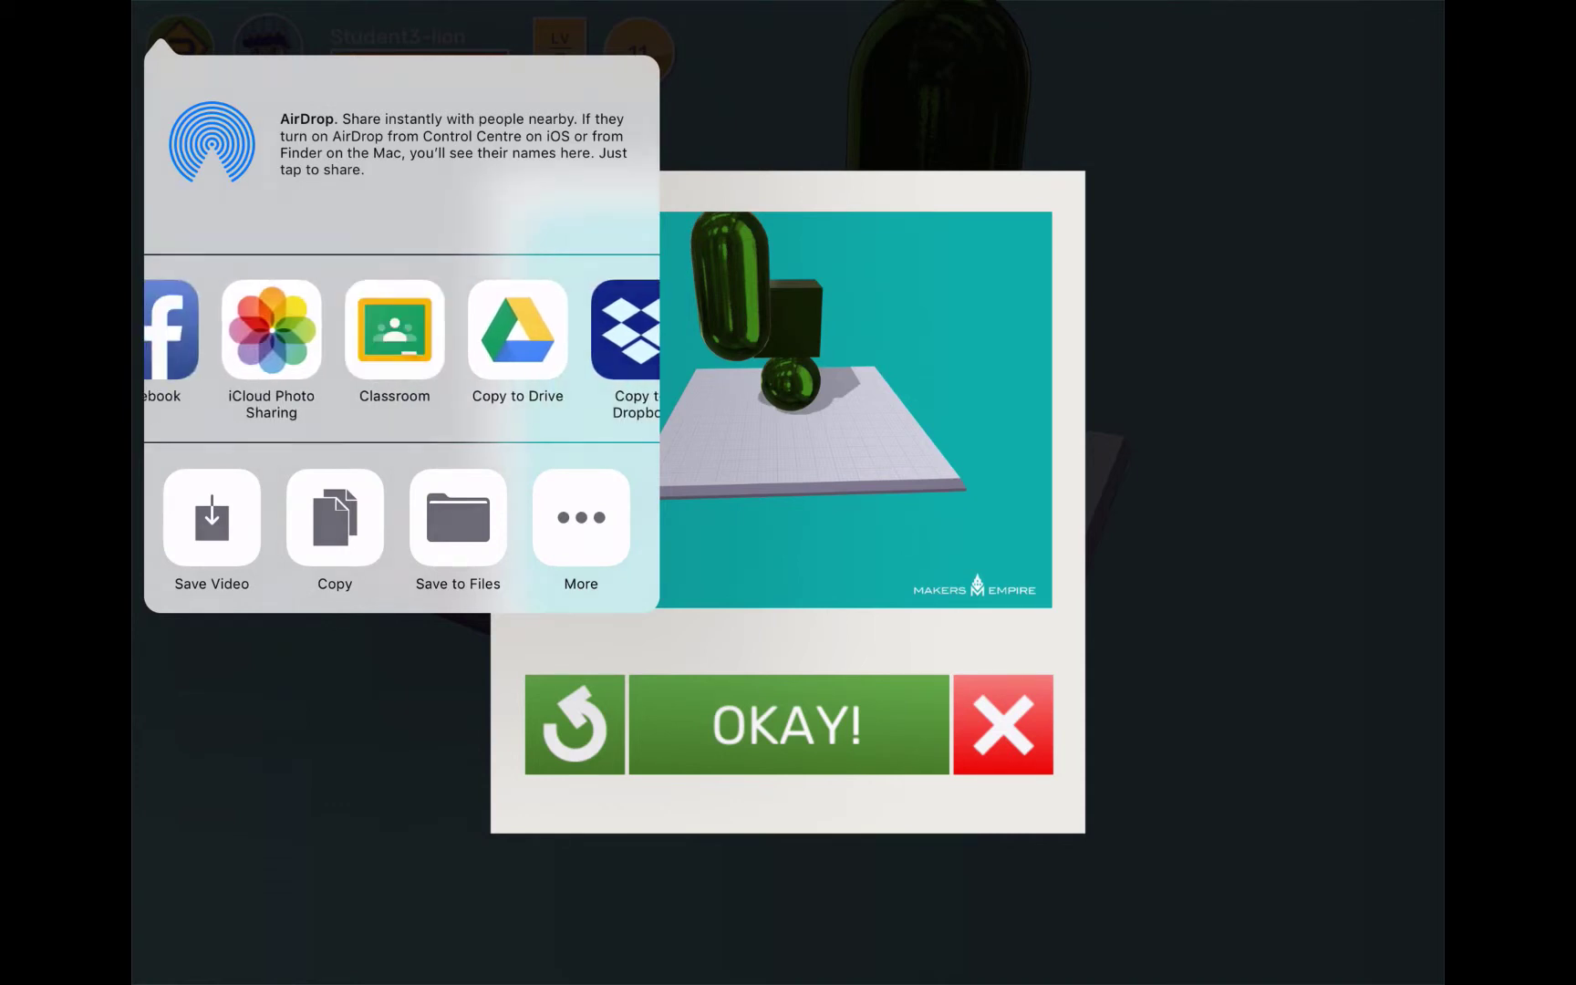
key("Escape")
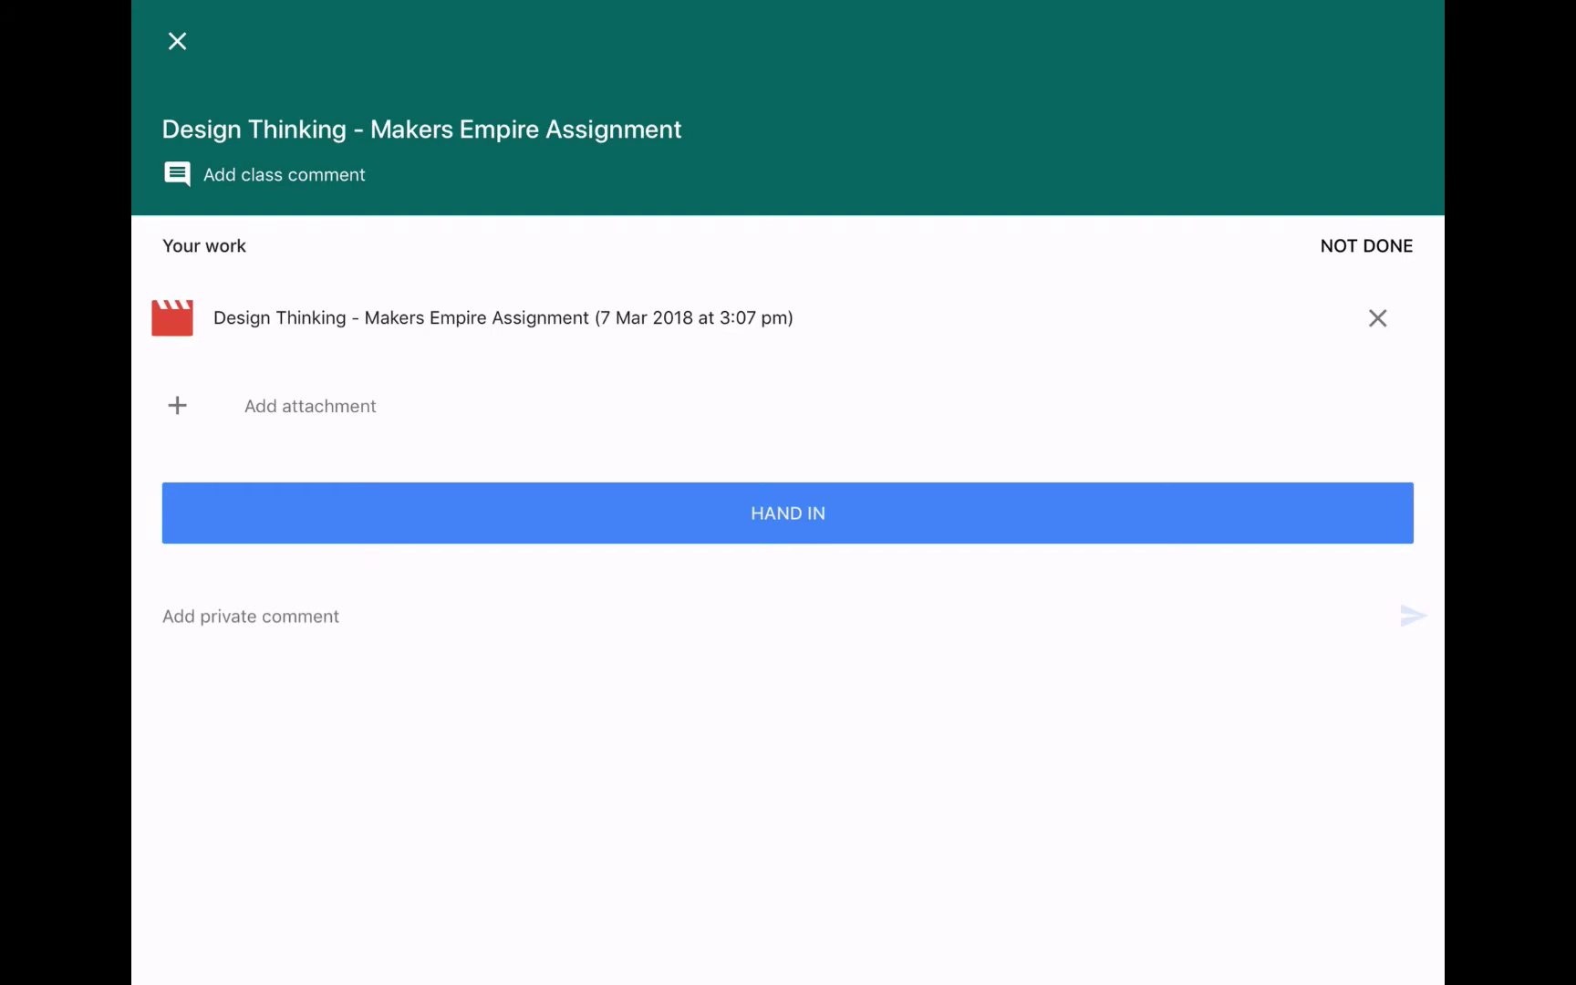
left_click(788, 513)
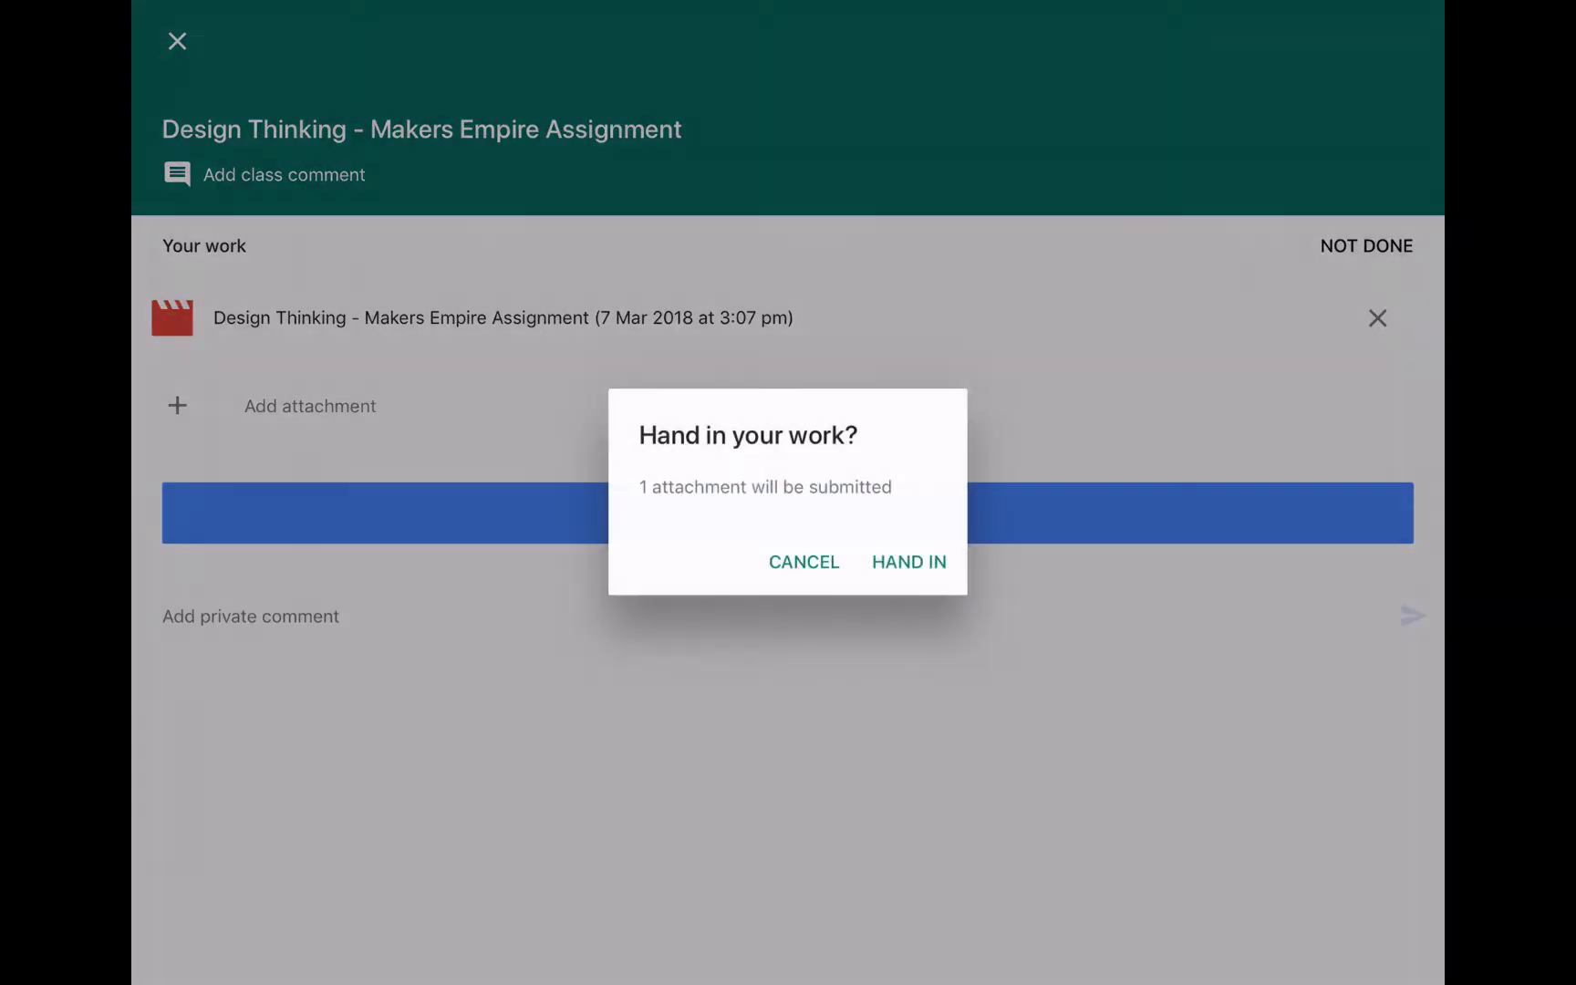
left_click(908, 562)
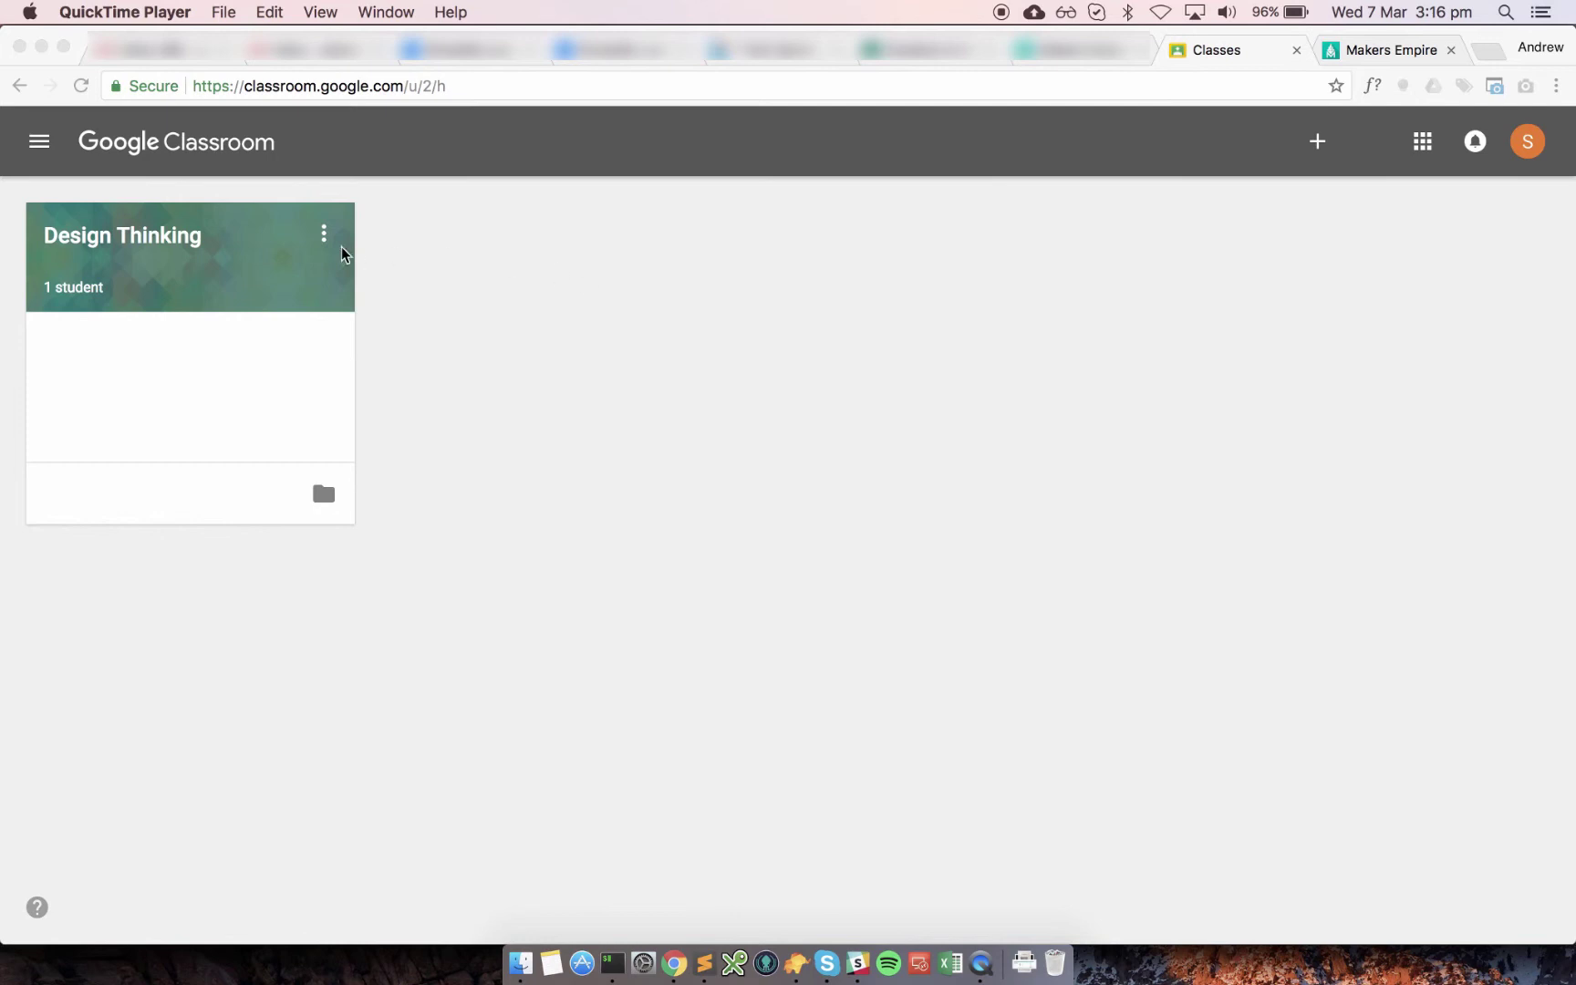
Step: Switch to the teacher's Google Classroom in Chrome and open the Design Thinking class assignment's completed submissions
left_click(128, 246)
left_click(129, 247)
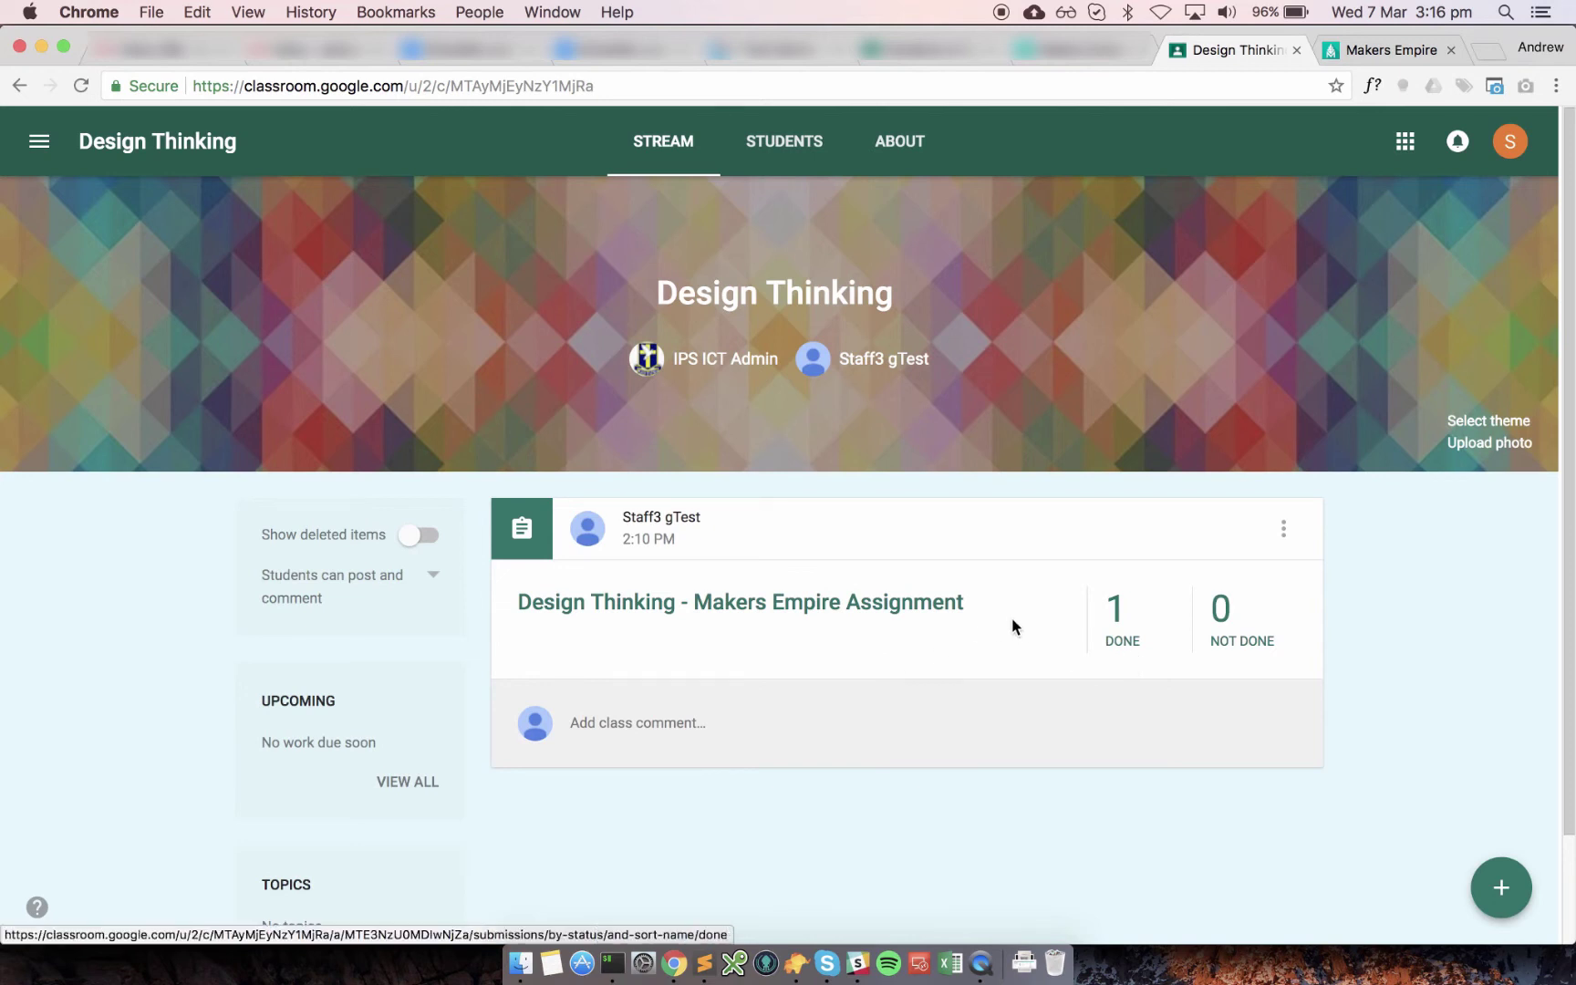
left_click(1113, 634)
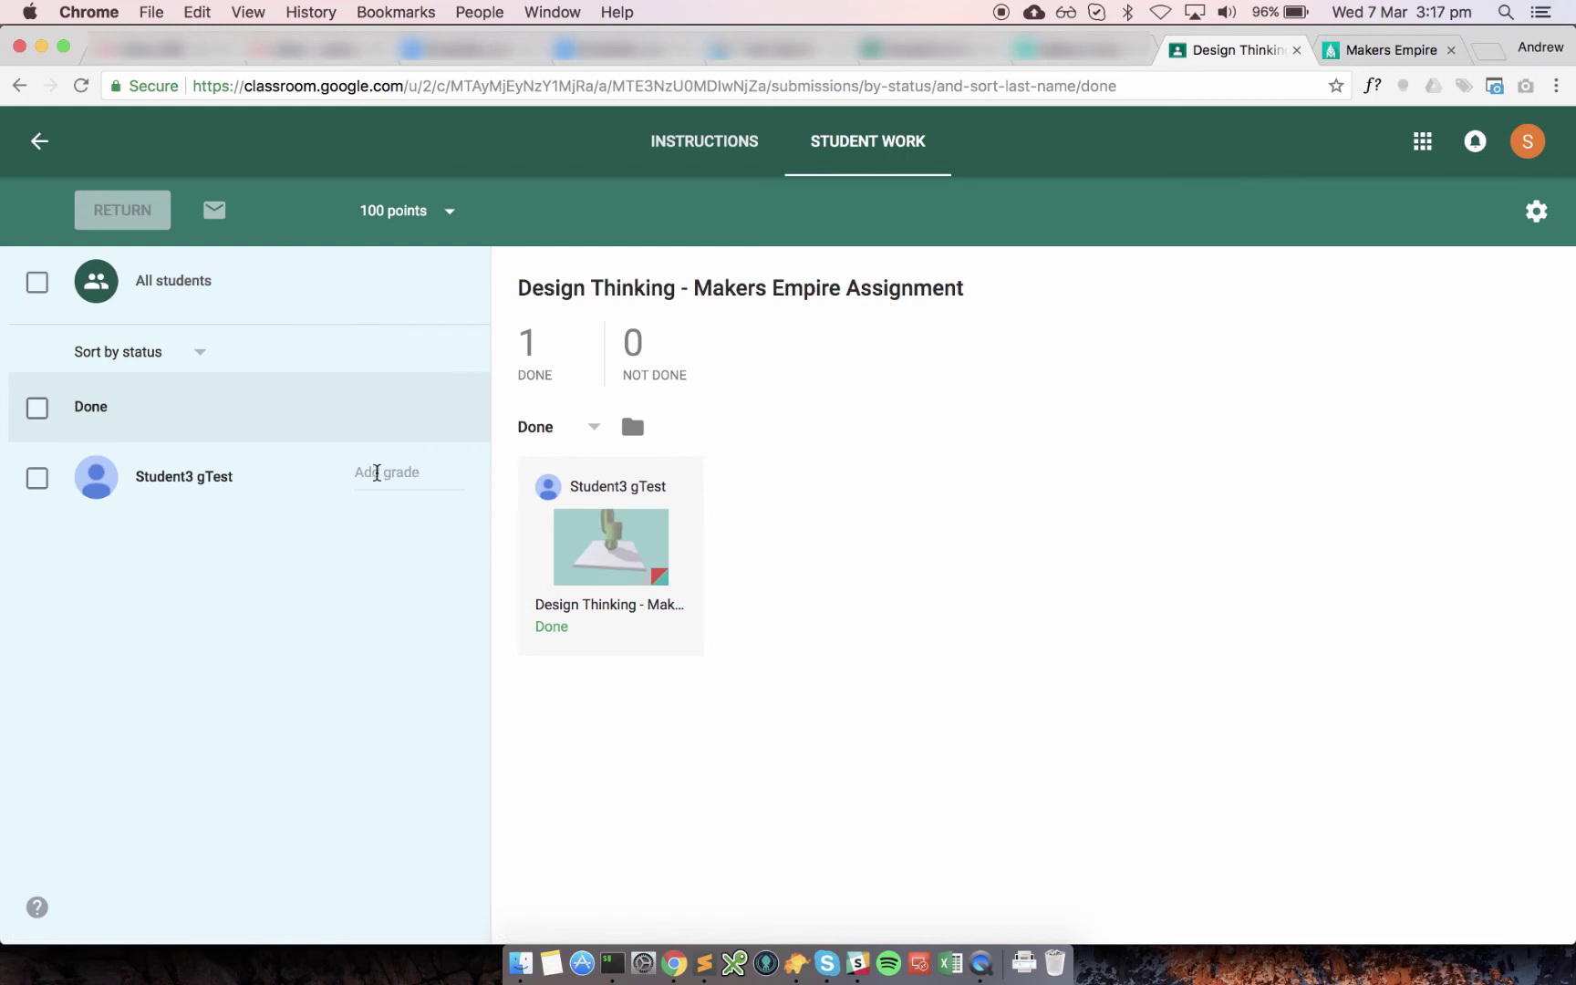
Step: Grade the student's submission 90 out of 100 points
left_click(377, 473)
type("90")
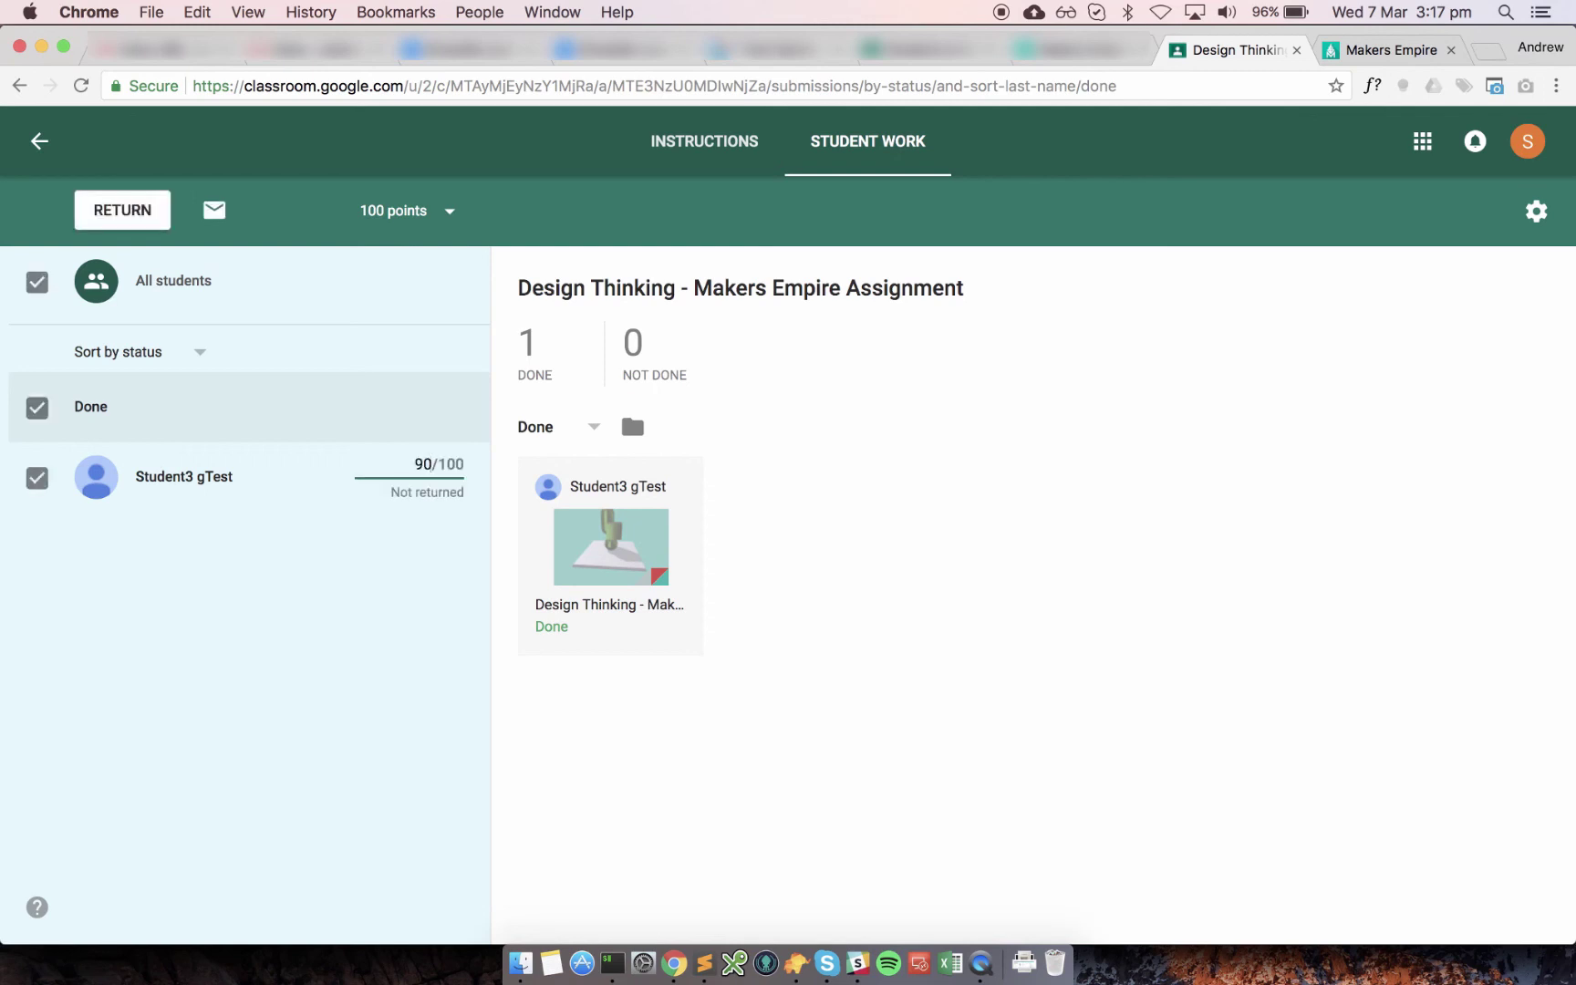
left_click(415, 607)
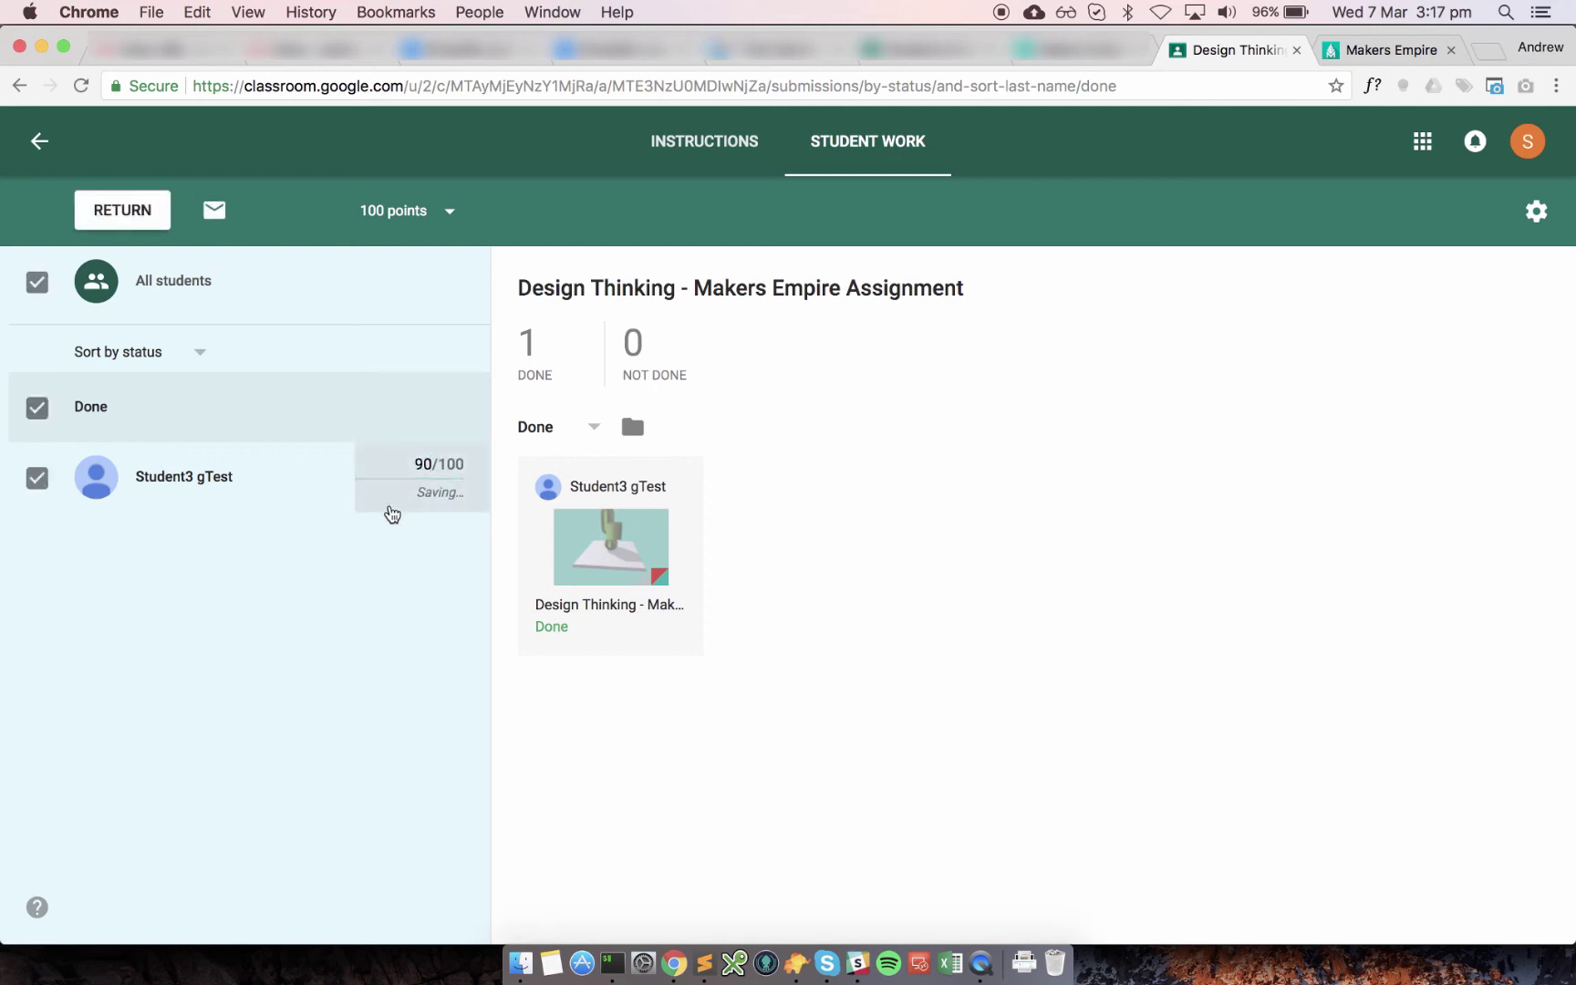